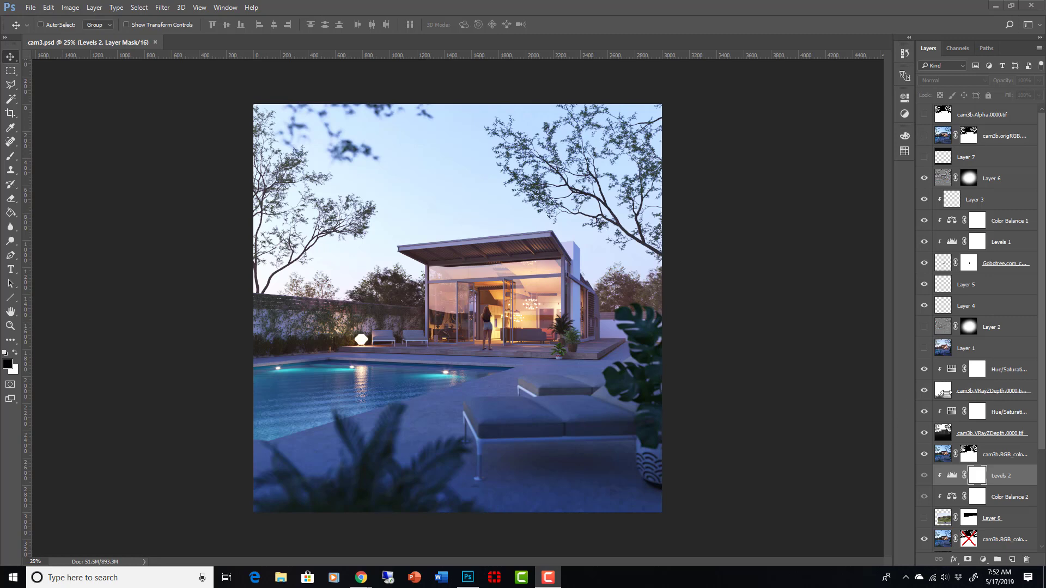
- Toggle a solo view of the RGB colour pass against the full composite with sky
{"action": "scroll", "coordinate": [946, 392], "scroll_direction": "down", "scroll_amount": 4}
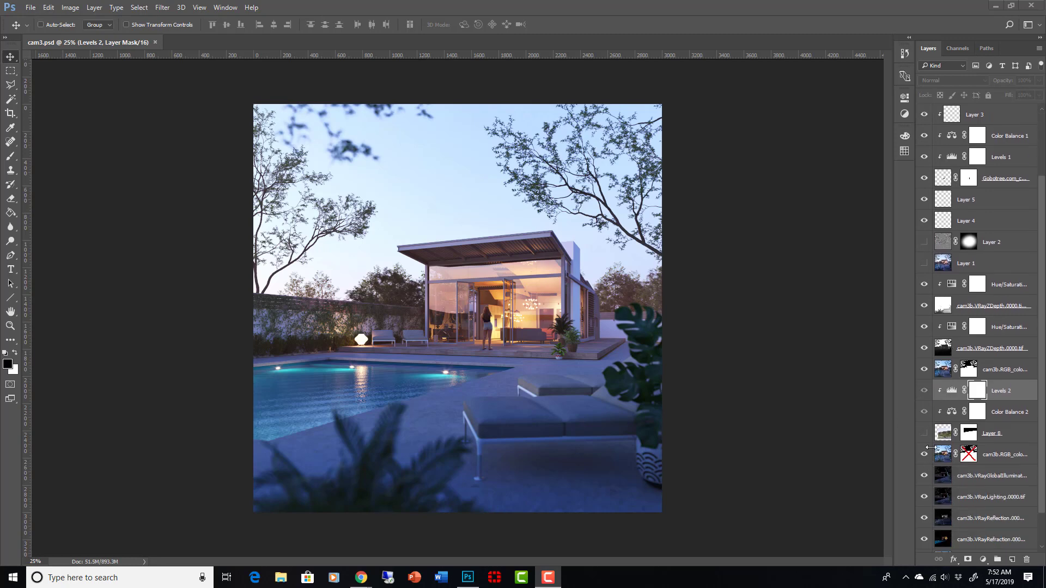
{"action": "left_click", "coordinate": [927, 372], "text": "alt"}
{"action": "left_click", "coordinate": [924, 370], "text": "alt"}
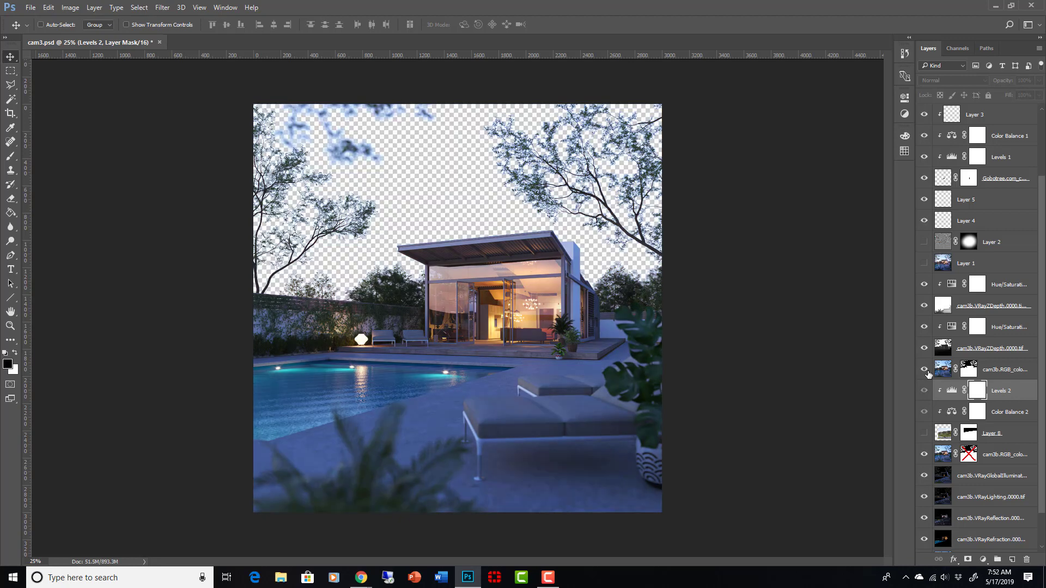
{"action": "left_click", "coordinate": [924, 370], "text": "alt"}
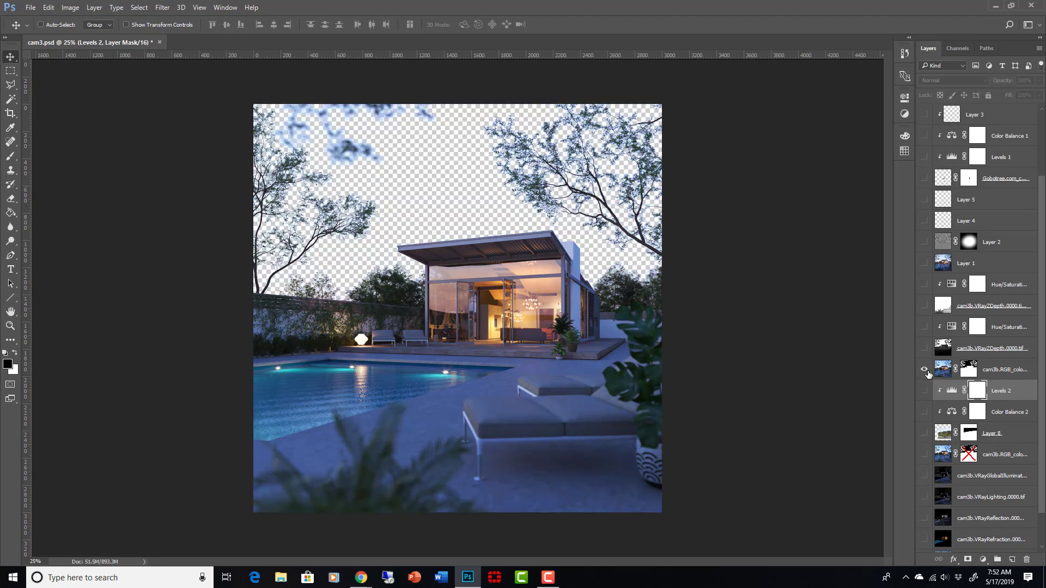
{"action": "left_click", "coordinate": [924, 370], "text": "alt"}
{"action": "left_click", "coordinate": [925, 370], "text": "alt"}
{"action": "left_click", "coordinate": [925, 370], "text": "alt"}
{"action": "left_click", "coordinate": [924, 370], "text": "alt"}
{"action": "left_click", "coordinate": [924, 370], "text": "alt"}
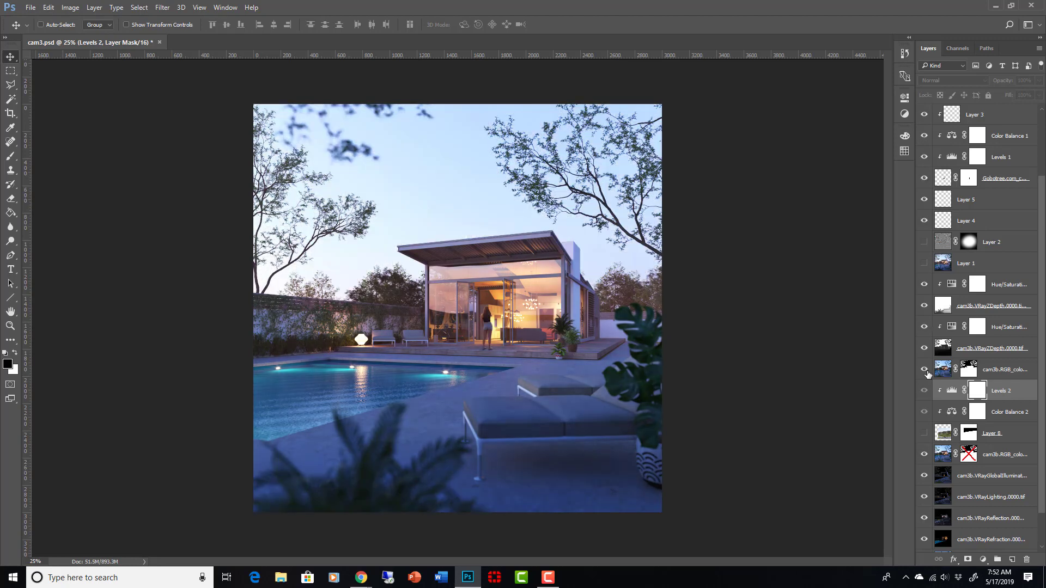
{"action": "left_click", "coordinate": [924, 370], "text": "alt"}
{"action": "left_click", "coordinate": [924, 370], "text": "alt"}
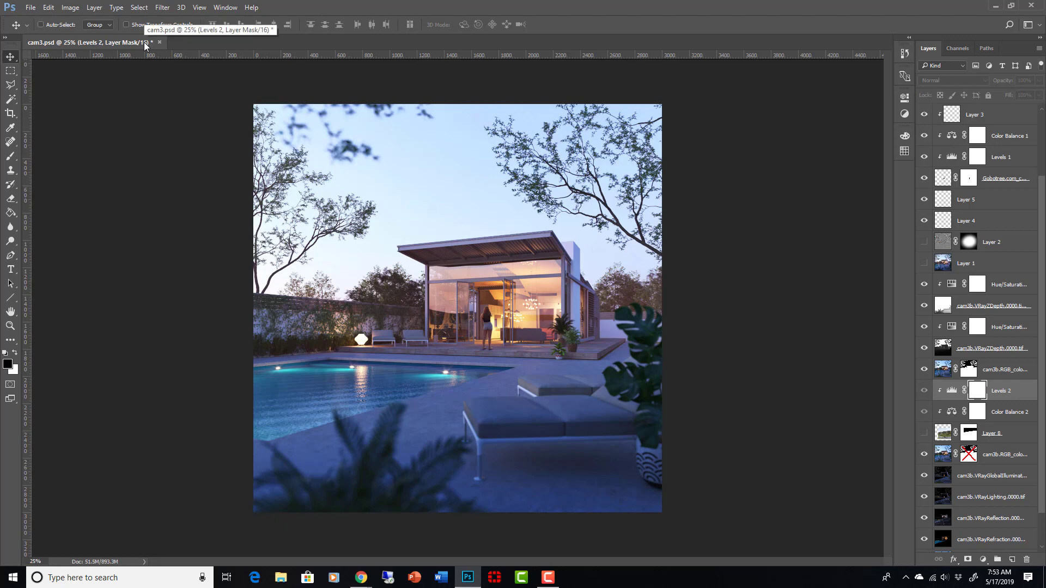
- Float the cam3.psd document out of the main workspace
{"action": "left_click_drag", "start_coordinate": [145, 46], "coordinate": [1045, 44]}
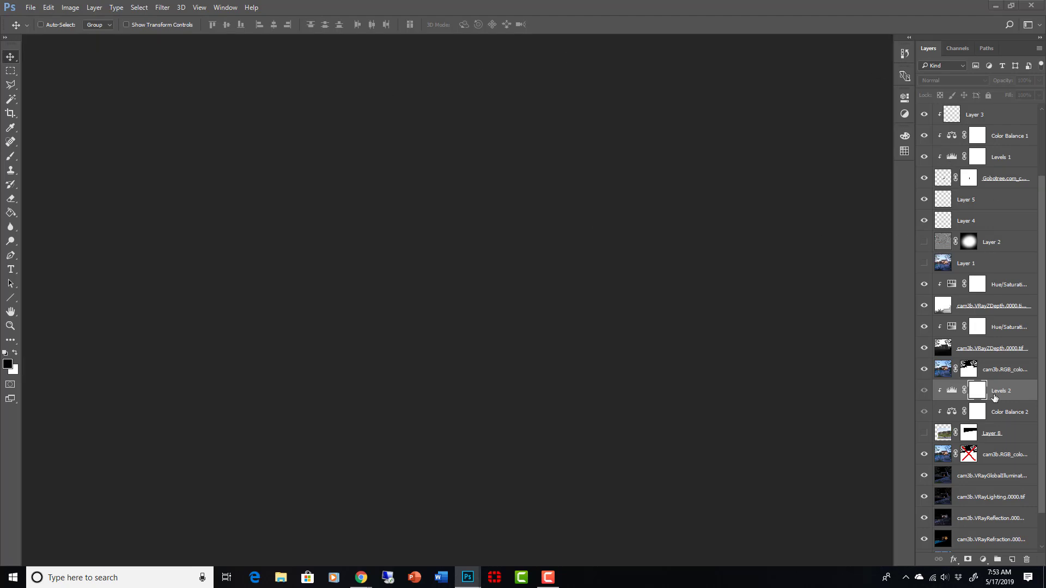
{"action": "scroll", "coordinate": [996, 397], "scroll_direction": "down", "scroll_amount": 2}
{"action": "scroll", "coordinate": [996, 395], "scroll_direction": "up", "scroll_amount": 6}
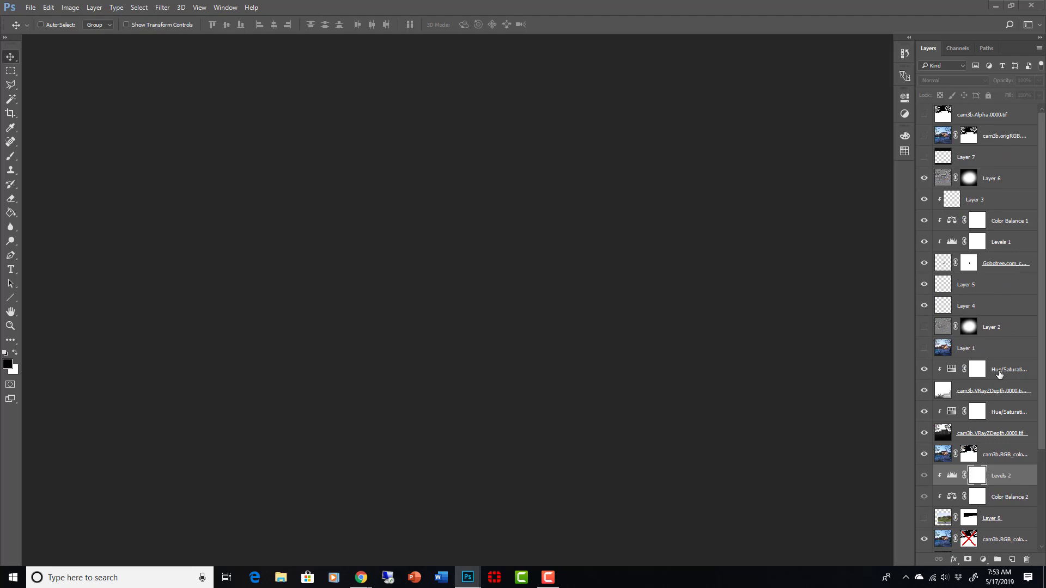
- Choose File > Scripts > Load Files into Stack
{"action": "left_click", "coordinate": [30, 7]}
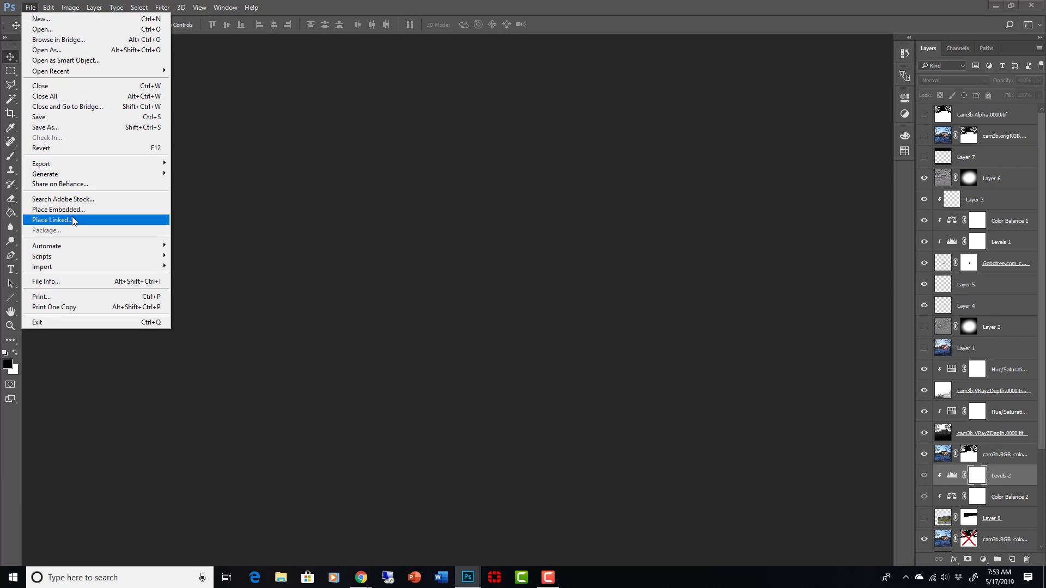
{"action": "mouse_move", "coordinate": [100, 255]}
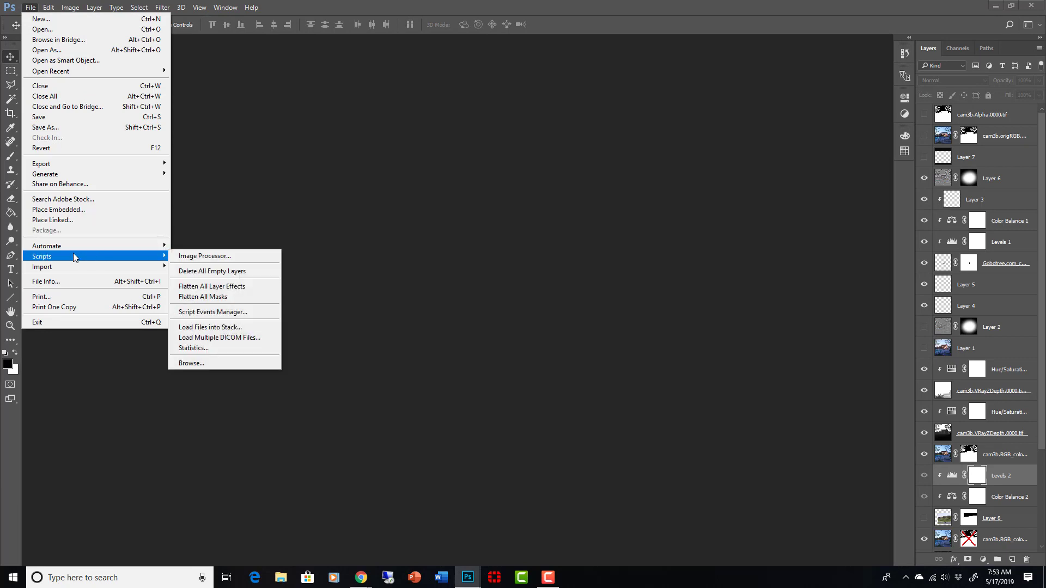
{"action": "left_click", "coordinate": [227, 327]}
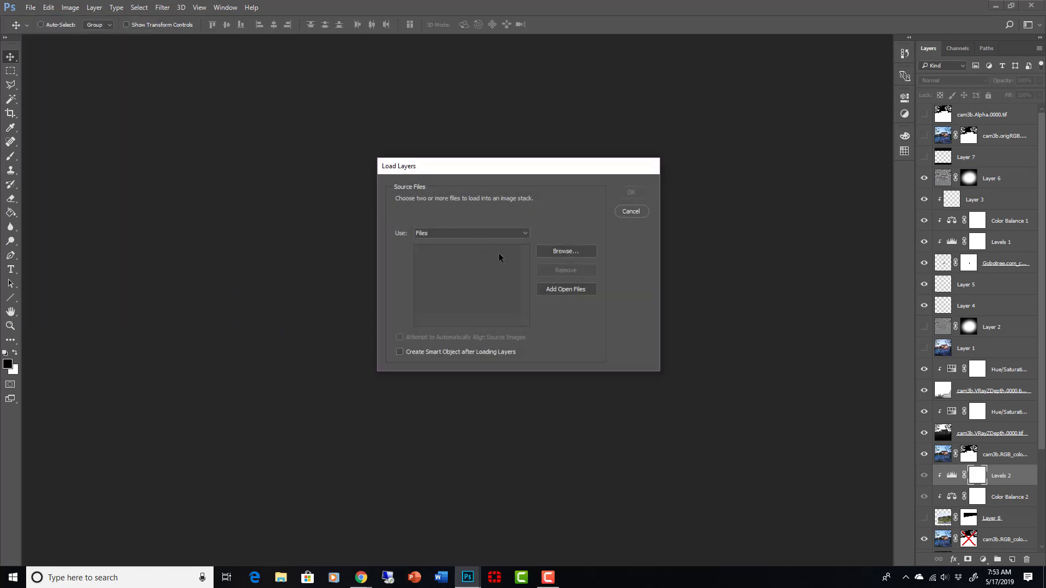
- Select the ten cam3b .tif render passes in the renderings folder and load them as a layer stack
{"action": "left_click", "coordinate": [569, 251]}
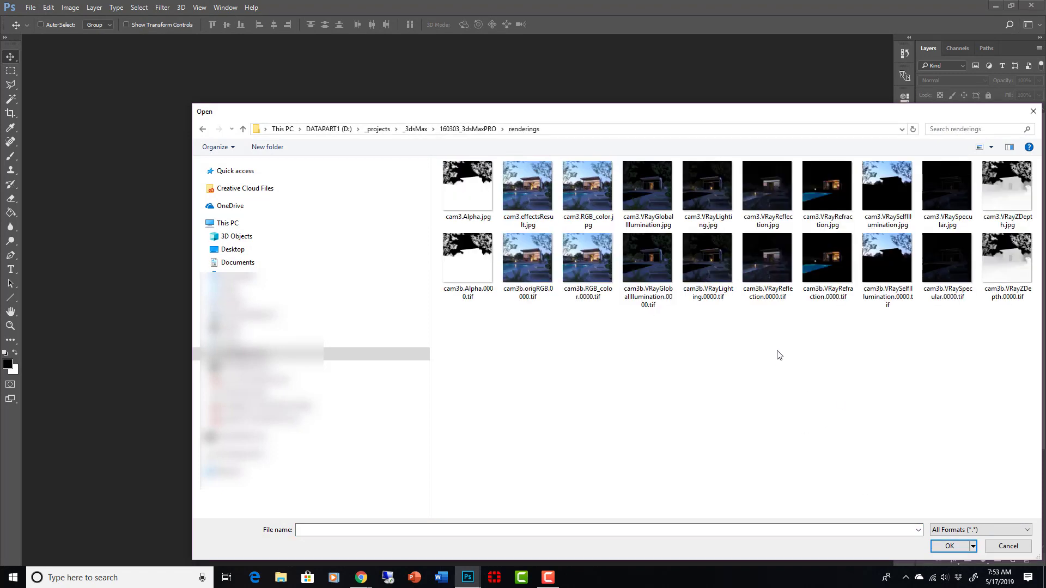
{"action": "key", "text": "XF86AudioLowerVolume"}
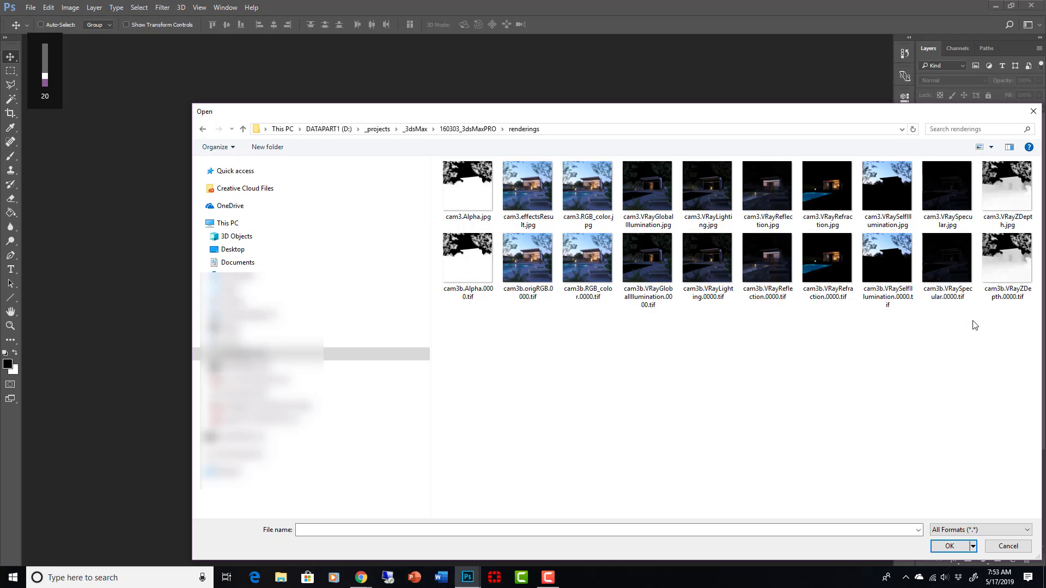
{"action": "left_click", "coordinate": [1013, 271]}
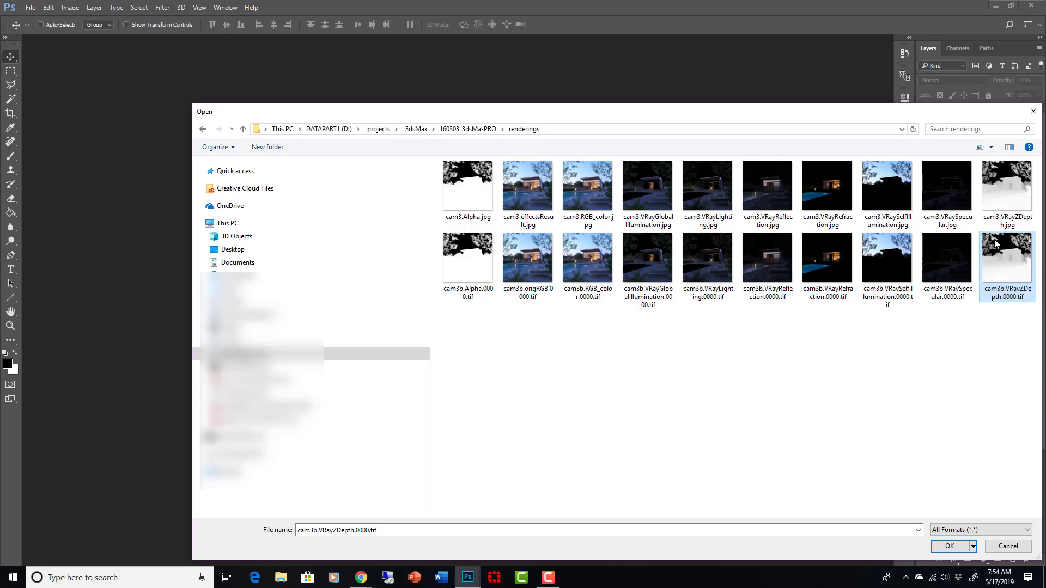
{"action": "left_click", "coordinate": [451, 266], "text": "shift"}
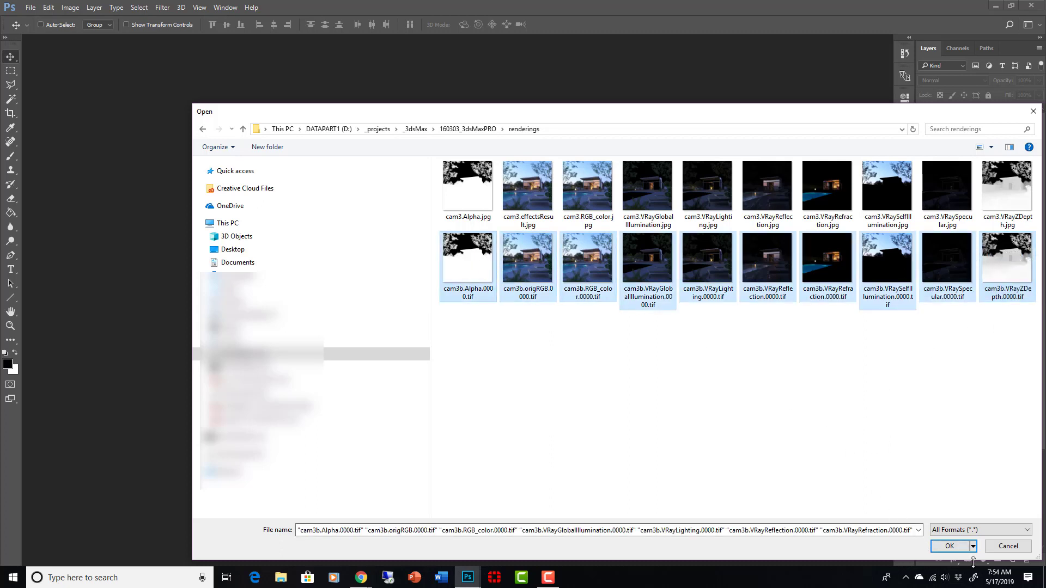
{"action": "left_click", "coordinate": [946, 546]}
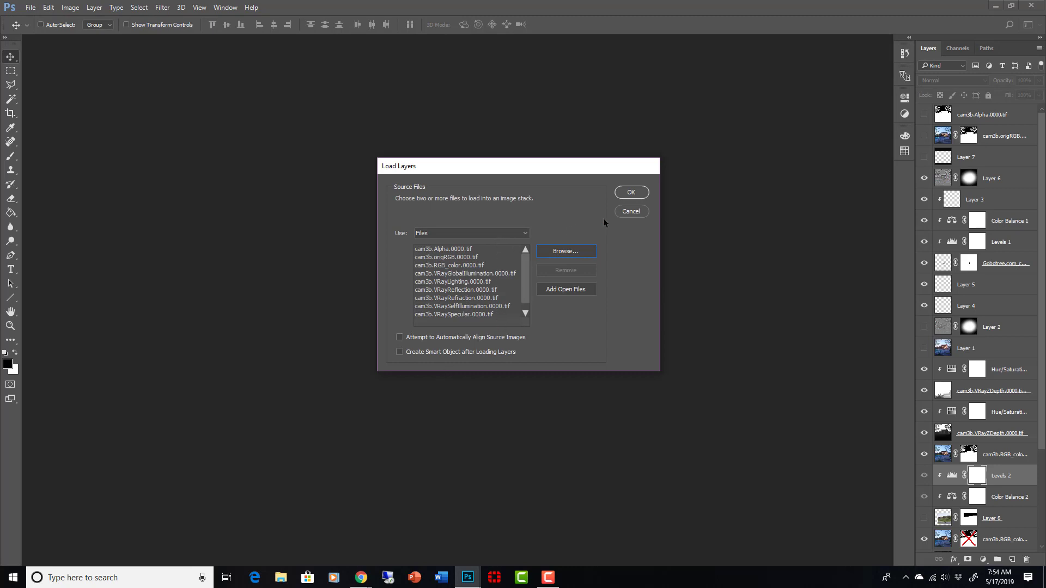
{"action": "left_click", "coordinate": [644, 192]}
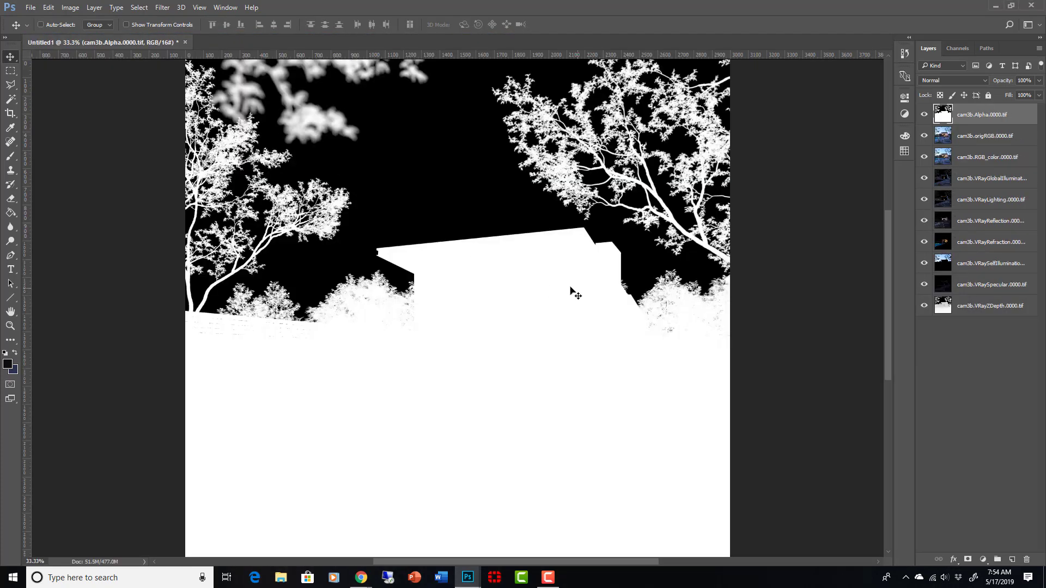
- Hide the top pass layers and toggle origRGB over RGB_color to compare the pool lights
{"action": "left_click_drag", "start_coordinate": [924, 116], "coordinate": [925, 309]}
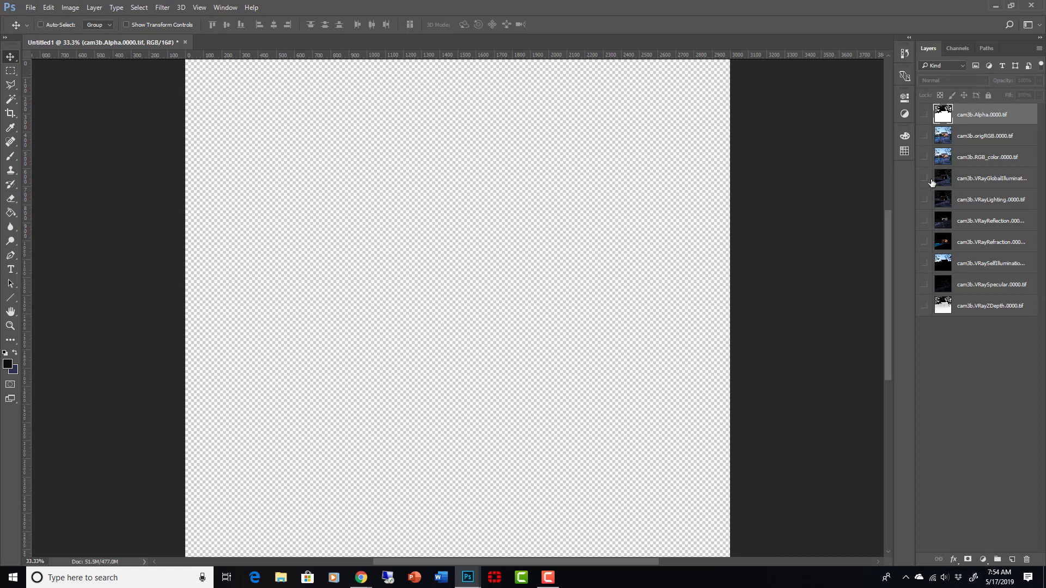
{"action": "left_click", "coordinate": [925, 137]}
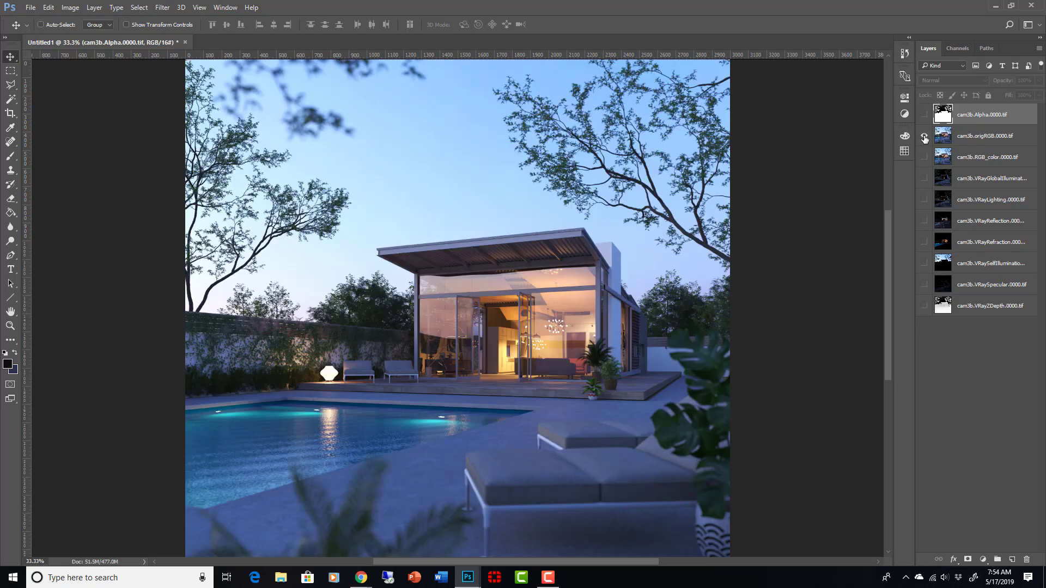
{"action": "left_click", "coordinate": [924, 137]}
{"action": "left_click", "coordinate": [924, 157]}
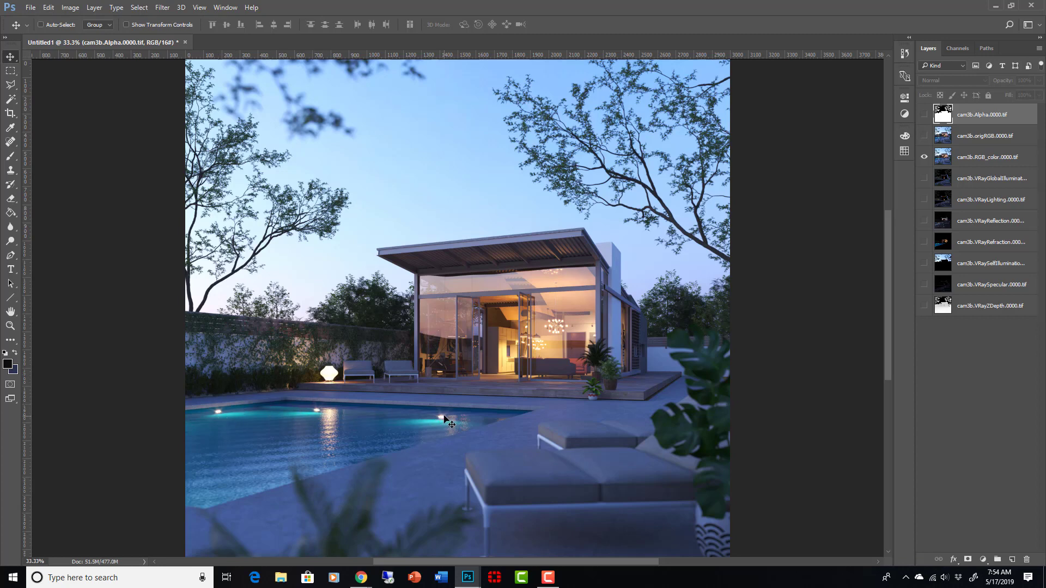
{"action": "left_click", "coordinate": [925, 136]}
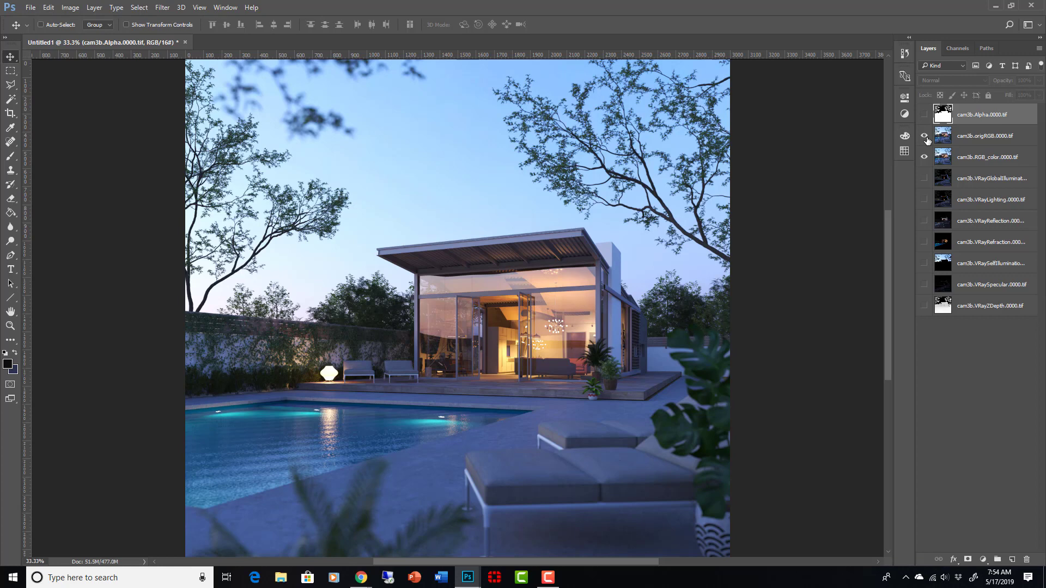
{"action": "left_click", "coordinate": [925, 136]}
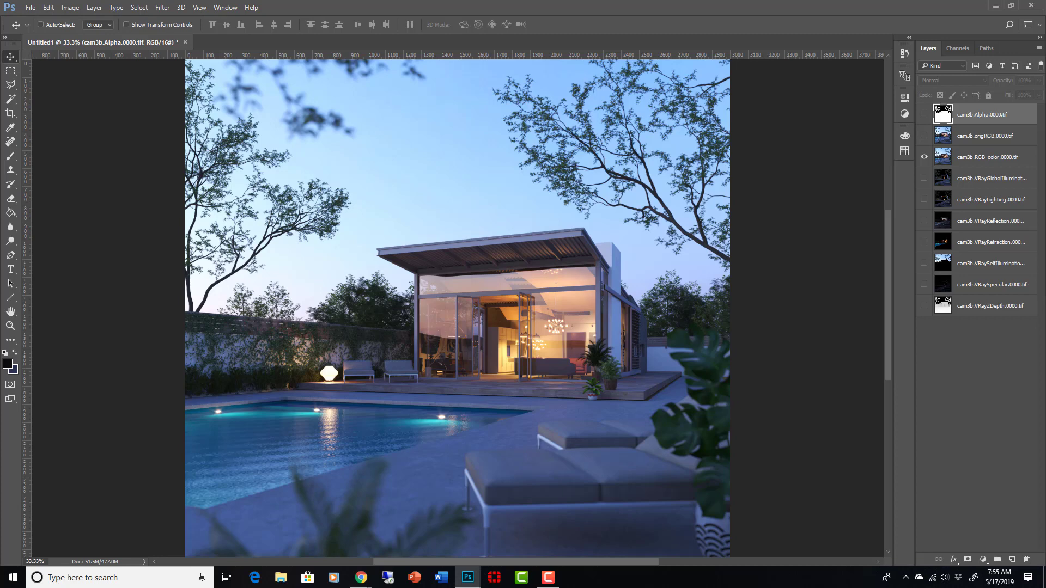
{"action": "left_click", "coordinate": [925, 136]}
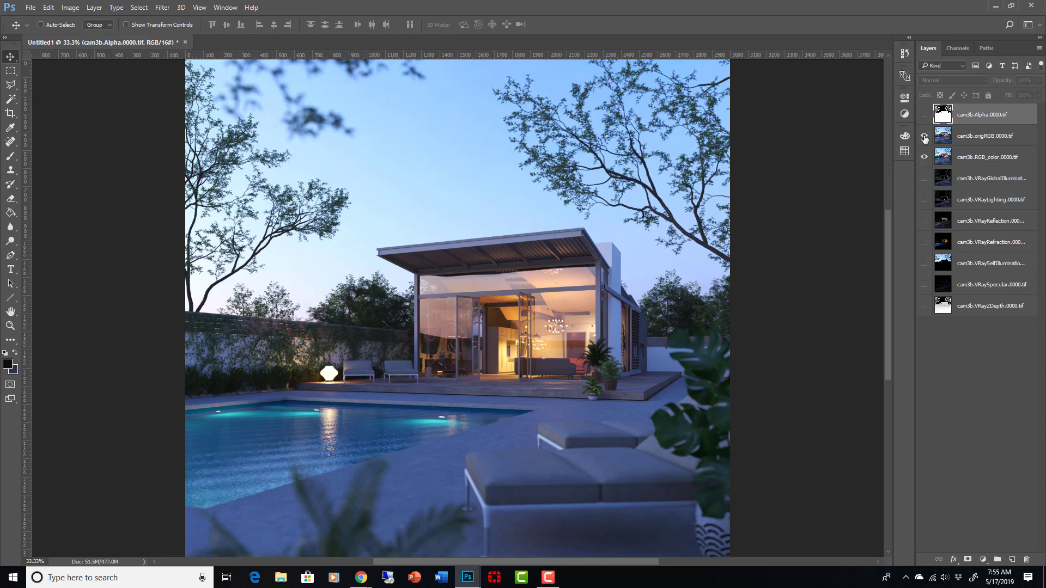
- Give origRGB an inverted black mask and set up a white 200 px brush
{"action": "left_click", "coordinate": [968, 138]}
{"action": "left_click", "coordinate": [968, 560]}
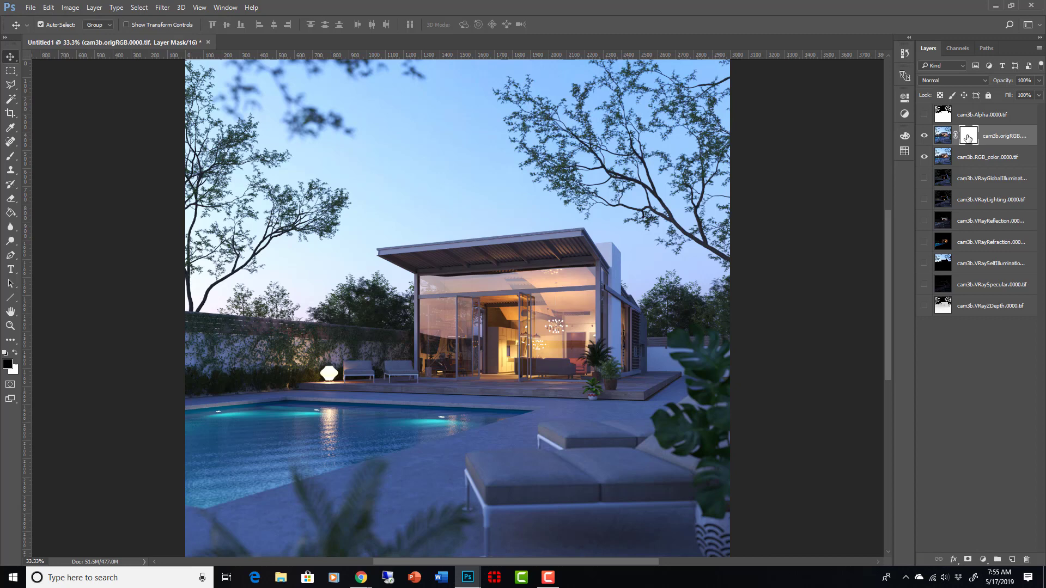
{"action": "key", "text": "ctrl+i"}
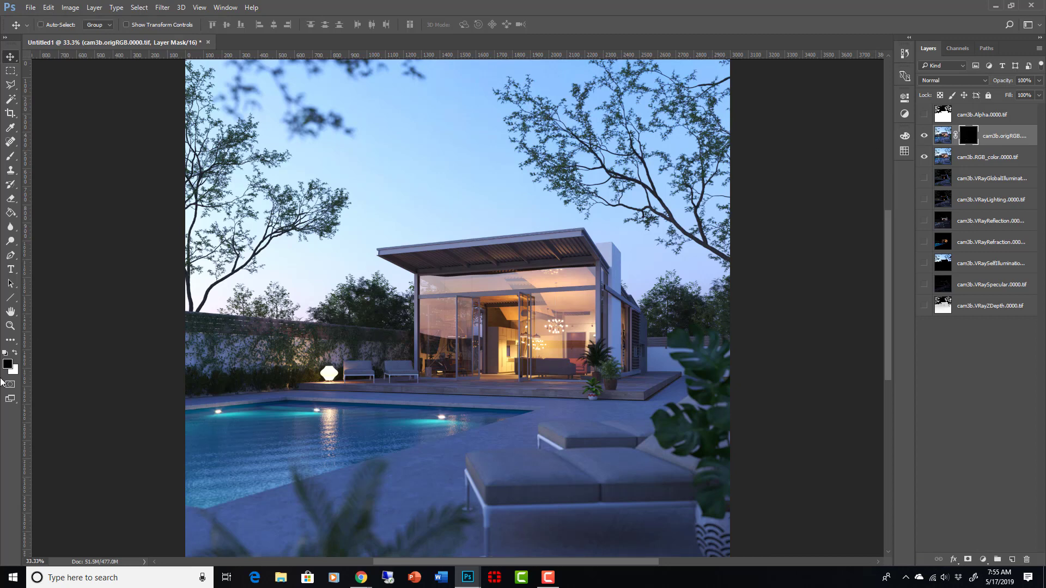
{"action": "left_click", "coordinate": [16, 354]}
{"action": "key", "text": "b"}
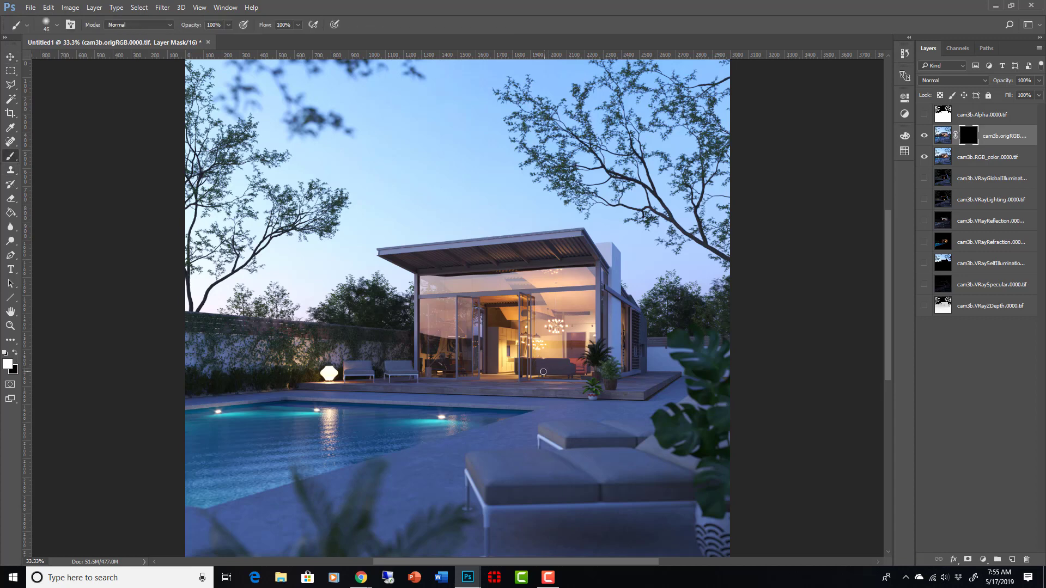
{"action": "key", "text": "bracketright"}
{"action": "key", "text": "bracketright"}
{"action": "key", "text": "bracketright"}
{"action": "key", "text": "bracketright"}
{"action": "key", "text": "bracketright"}
{"action": "key", "text": "bracketright"}
{"action": "key", "text": "bracketright"}
- Paint the three pool lights into the origRGB mask, check it, and hide the layer
{"action": "left_click", "coordinate": [446, 420]}
{"action": "left_click", "coordinate": [316, 410]}
{"action": "left_click", "coordinate": [225, 415]}
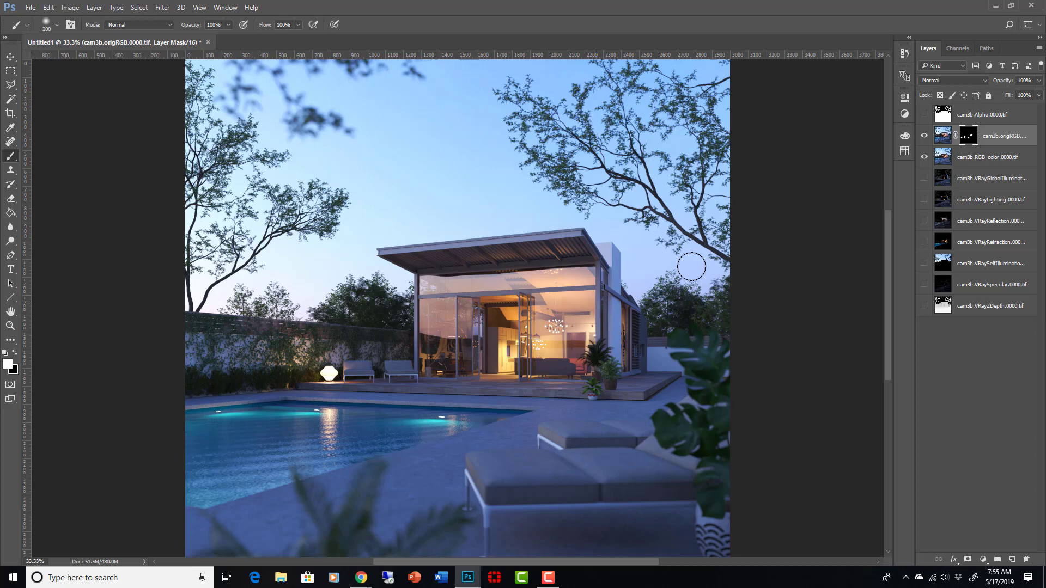
{"action": "left_click", "coordinate": [968, 136], "text": "shift"}
{"action": "left_click", "coordinate": [968, 137], "text": "shift"}
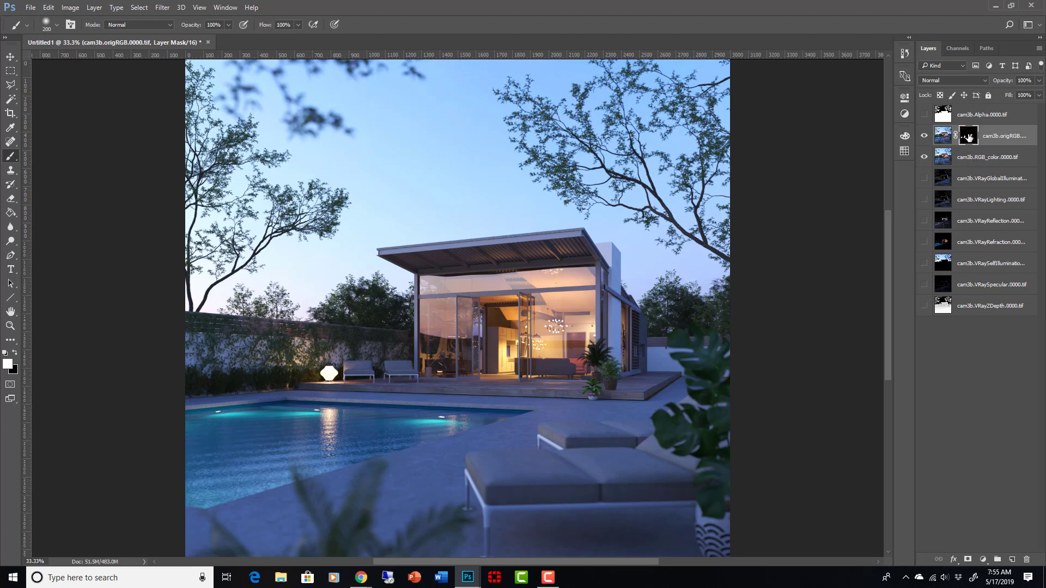
{"action": "left_click", "coordinate": [927, 138]}
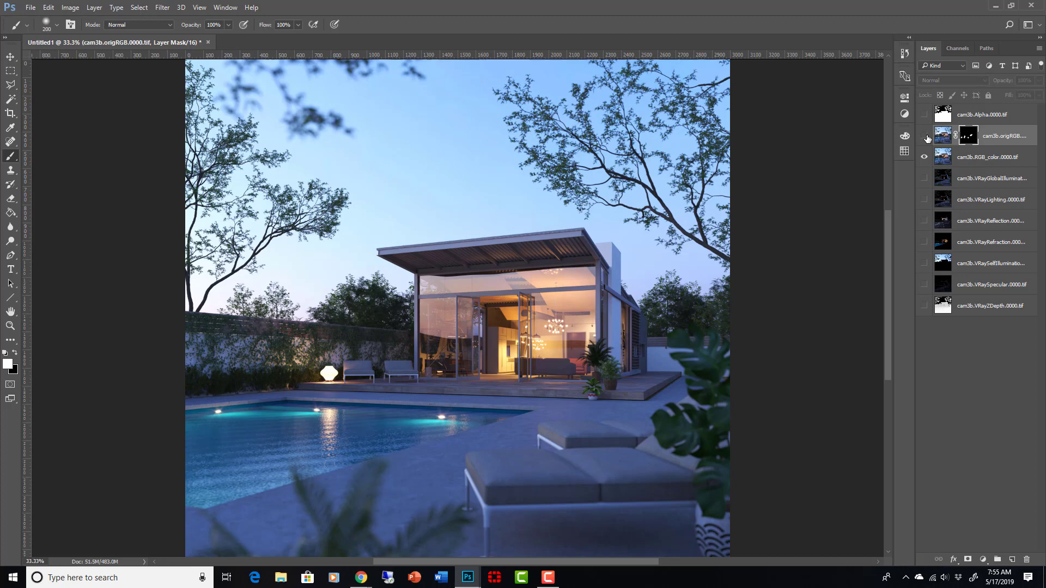
{"action": "left_click", "coordinate": [993, 158]}
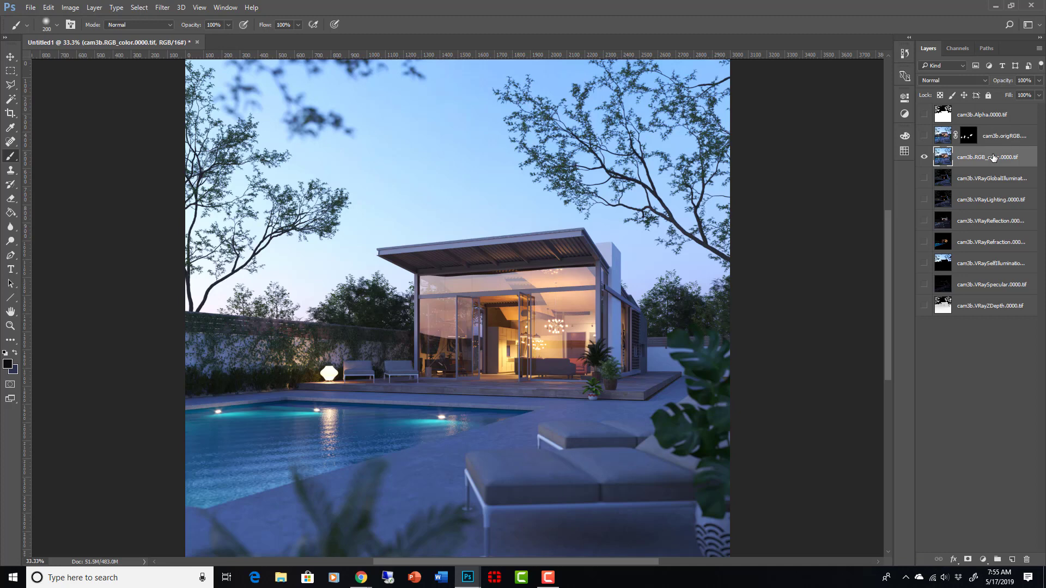
- Move VRayRefraction above RGB_color and set its blend mode to Linear Dodge (Add)
{"action": "left_click", "coordinate": [989, 244]}
{"action": "left_click", "coordinate": [990, 222]}
{"action": "left_click", "coordinate": [988, 245]}
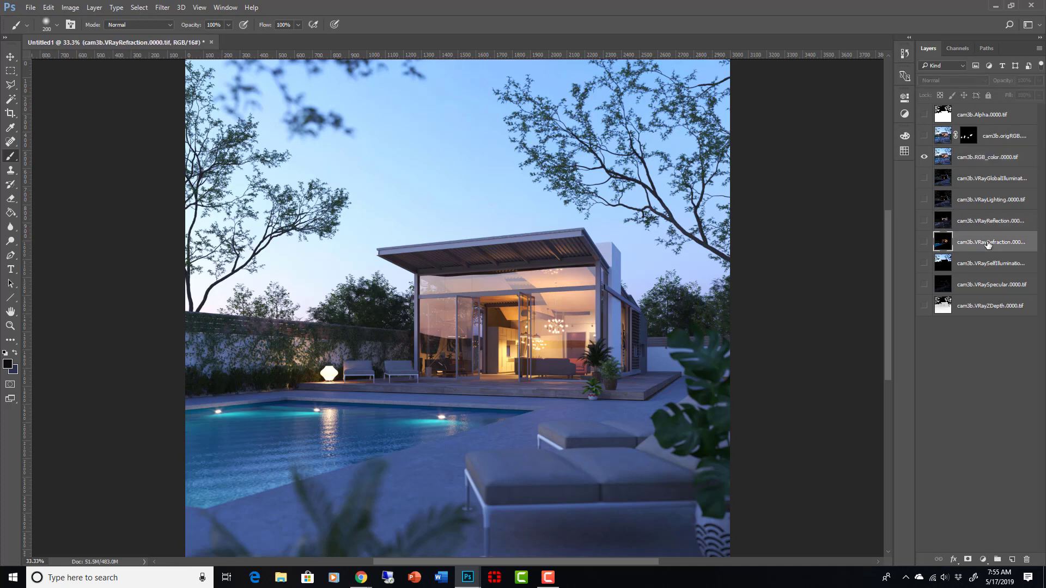
{"action": "left_click_drag", "start_coordinate": [988, 245], "coordinate": [970, 138]}
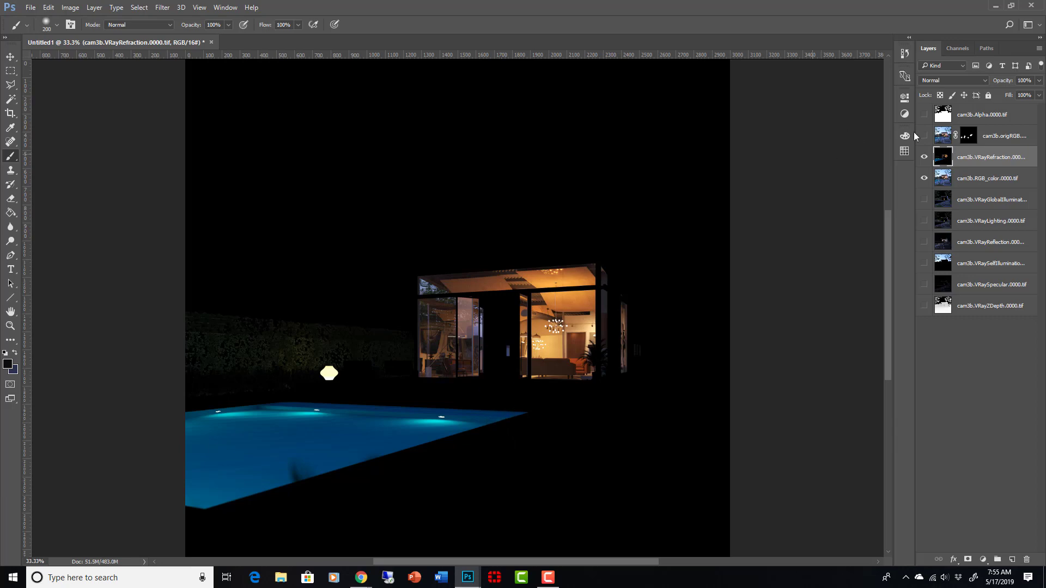
{"action": "left_click", "coordinate": [983, 82]}
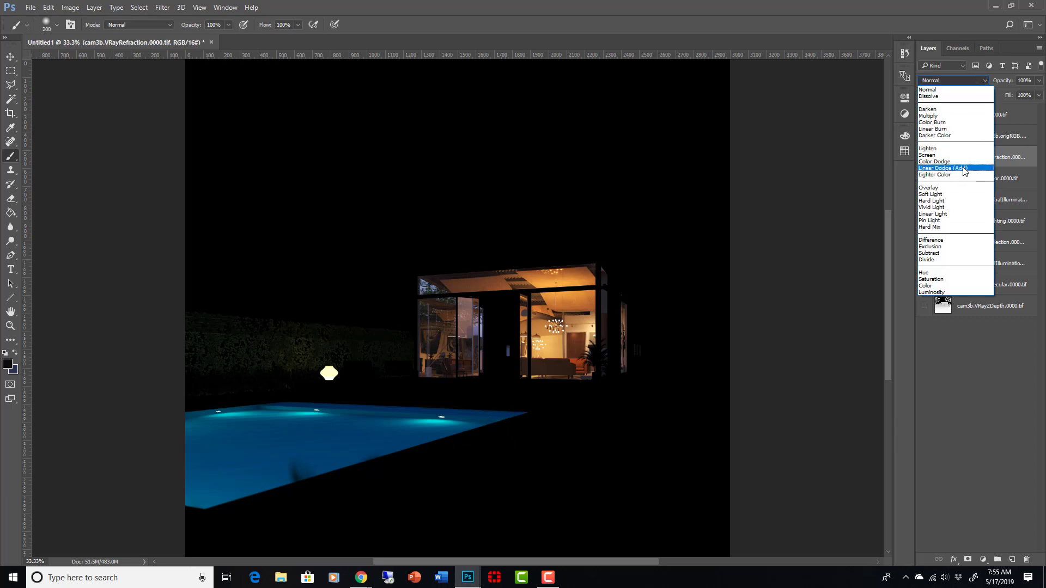
{"action": "left_click", "coordinate": [964, 167]}
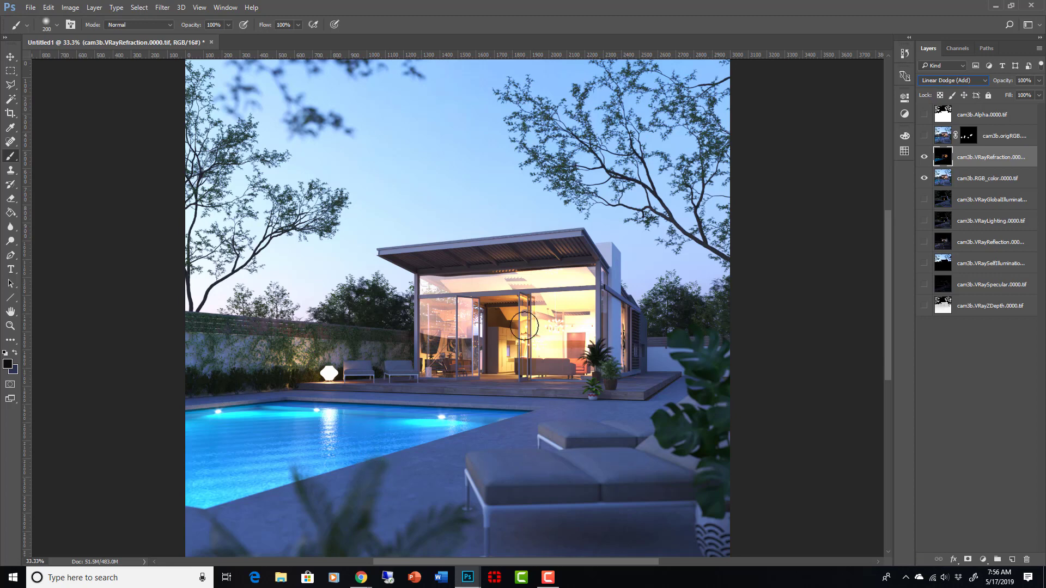
{"action": "left_click", "coordinate": [924, 157]}
{"action": "left_click", "coordinate": [924, 156]}
- Add an inverted mask to VRayRefraction, painting white over interior and pool, black over the glass
{"action": "left_click", "coordinate": [968, 559]}
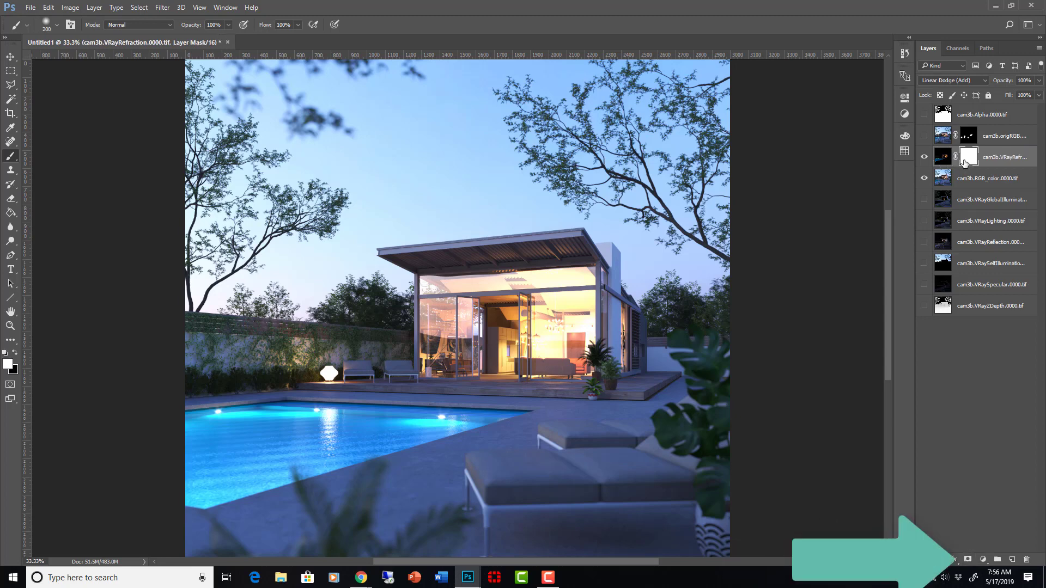
{"action": "key", "text": "ctrl+i"}
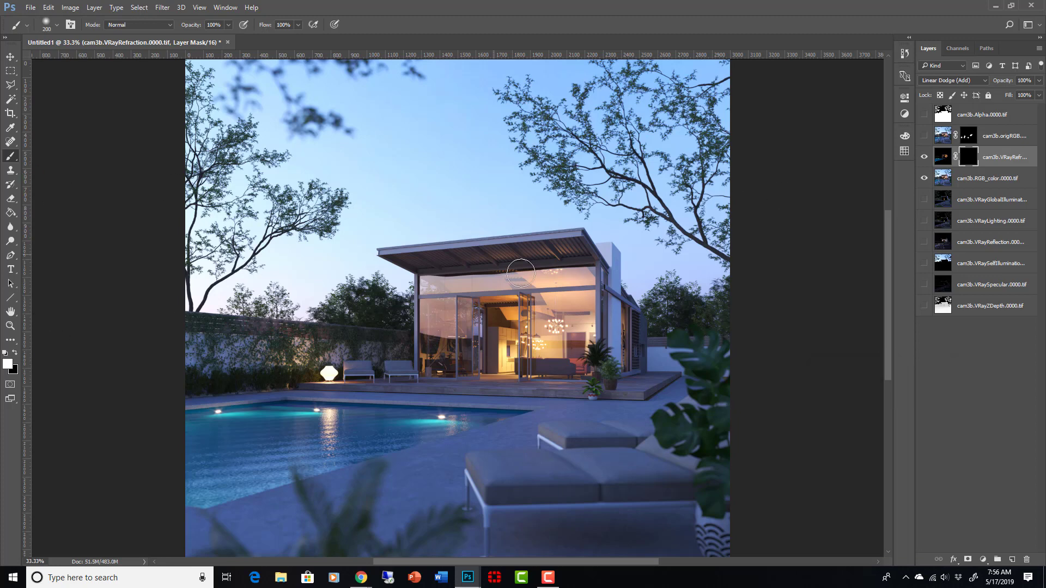
{"action": "key", "text": "bracketright"}
{"action": "key", "text": "bracketright"}
{"action": "key", "text": "bracketright"}
{"action": "key", "text": "bracketright"}
{"action": "key", "text": "bracketright"}
{"action": "left_click", "coordinate": [536, 338]}
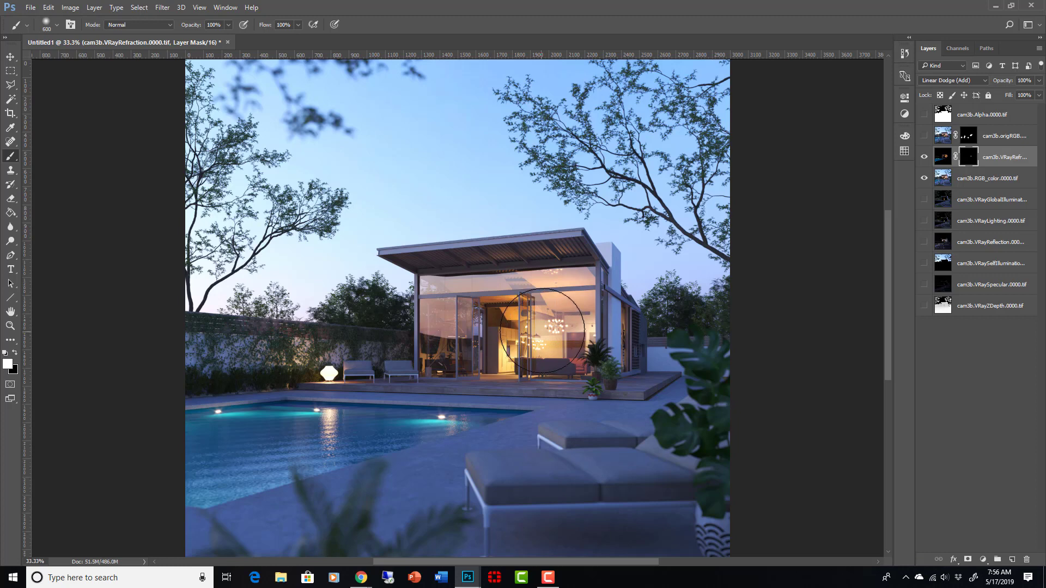
{"action": "left_click_drag", "start_coordinate": [537, 338], "coordinate": [502, 338]}
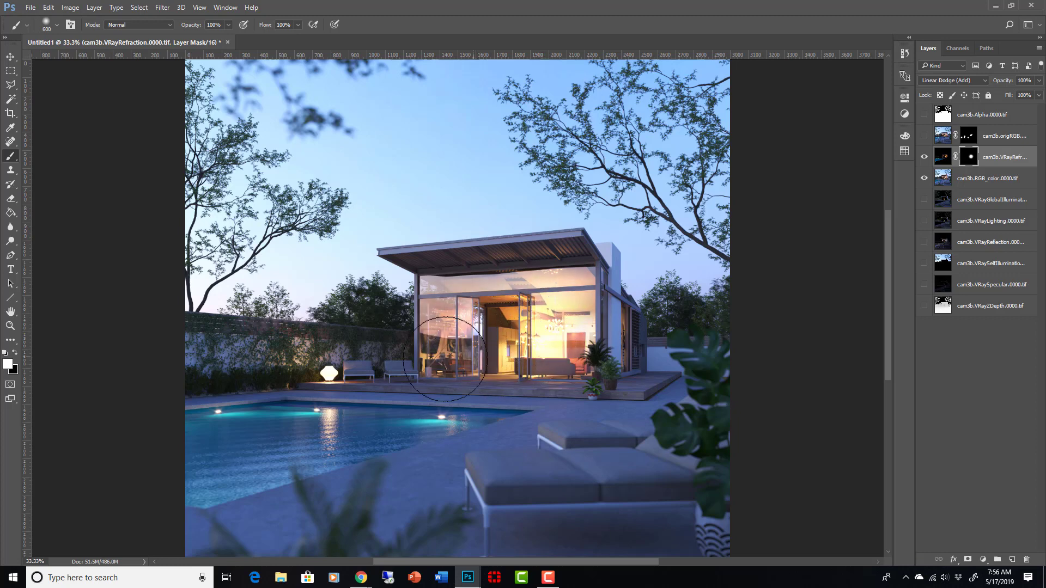
{"action": "mouse_move", "coordinate": [444, 359]}
{"action": "left_mouse_down"}
{"action": "mouse_move", "coordinate": [466, 326]}
{"action": "mouse_move", "coordinate": [524, 300]}
{"action": "mouse_move", "coordinate": [573, 335]}
{"action": "mouse_move", "coordinate": [568, 354]}
{"action": "mouse_move", "coordinate": [404, 403]}
{"action": "mouse_move", "coordinate": [425, 405]}
{"action": "mouse_move", "coordinate": [424, 421]}
{"action": "mouse_move", "coordinate": [297, 428]}
{"action": "mouse_move", "coordinate": [172, 481]}
{"action": "mouse_move", "coordinate": [446, 444]}
{"action": "mouse_move", "coordinate": [476, 412]}
{"action": "mouse_move", "coordinate": [165, 458]}
{"action": "left_mouse_up"}
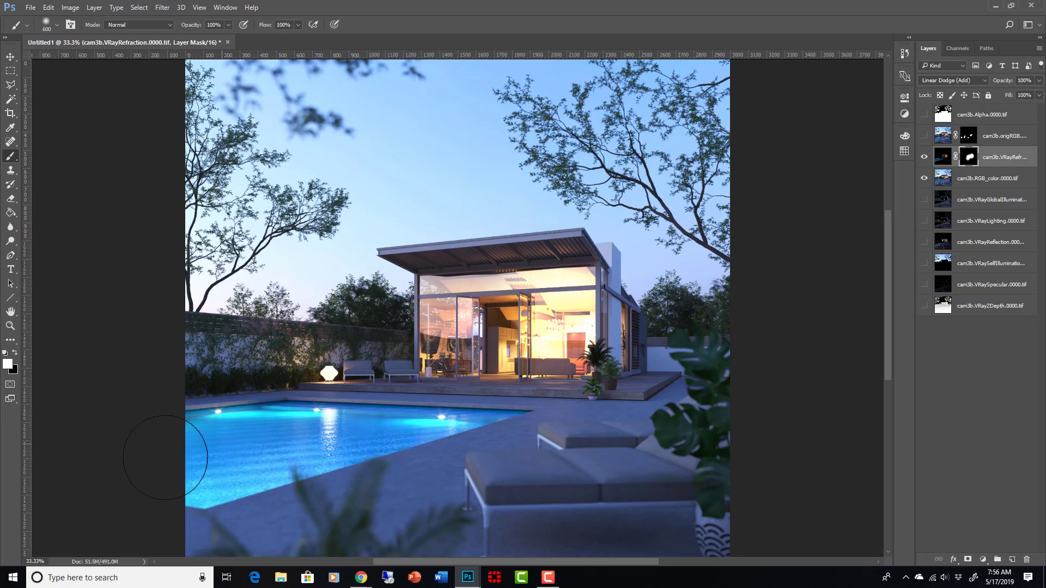
{"action": "left_click", "coordinate": [15, 352]}
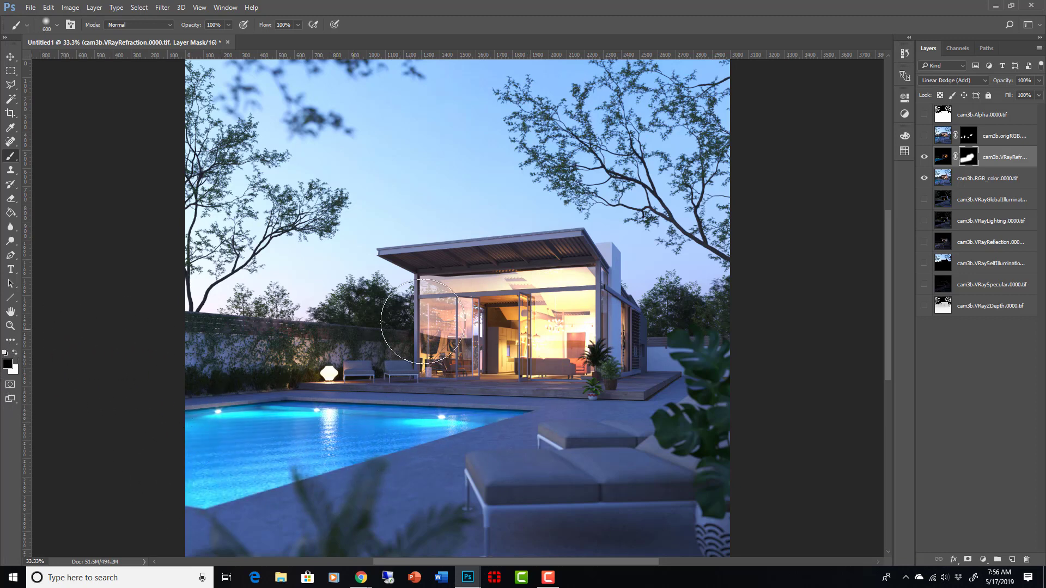
{"action": "mouse_move", "coordinate": [424, 321]}
{"action": "left_mouse_down"}
{"action": "mouse_move", "coordinate": [490, 327]}
{"action": "mouse_move", "coordinate": [600, 305]}
{"action": "mouse_move", "coordinate": [661, 275]}
{"action": "mouse_move", "coordinate": [452, 316]}
{"action": "mouse_move", "coordinate": [643, 277]}
{"action": "mouse_move", "coordinate": [523, 349]}
{"action": "left_mouse_up"}
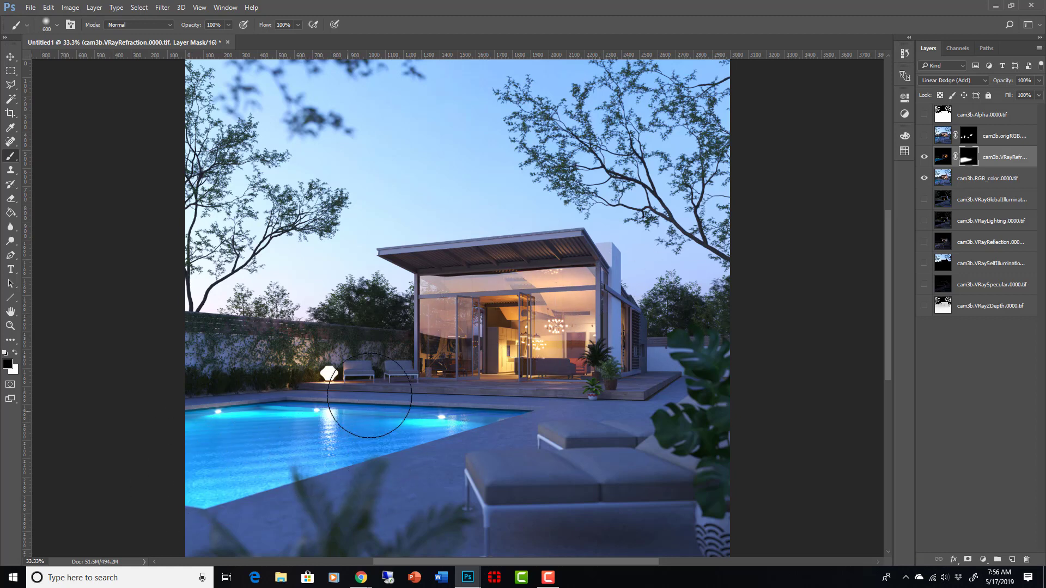
- Compare the refraction pass on and off, then set its opacity to 54%
{"action": "left_click", "coordinate": [925, 158]}
{"action": "left_click", "coordinate": [924, 158]}
{"action": "left_click", "coordinate": [924, 158]}
{"action": "left_click", "coordinate": [924, 158]}
{"action": "left_click", "coordinate": [1039, 80]}
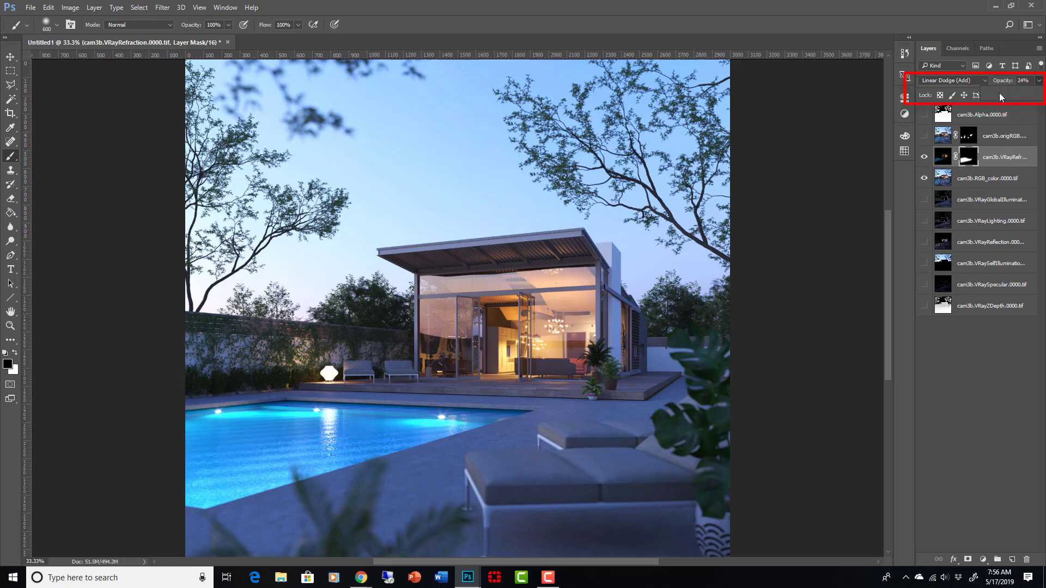
{"action": "left_click_drag", "start_coordinate": [999, 94], "coordinate": [1003, 93]}
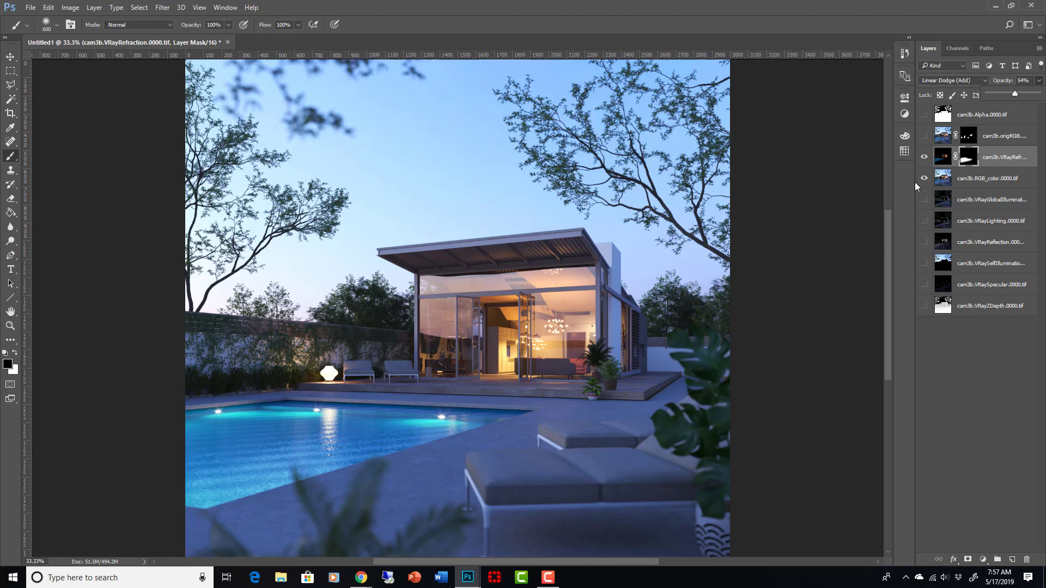
- Move VRaySpecular below Alpha, make it visible, and set Linear Dodge (Add)
{"action": "left_click_drag", "start_coordinate": [967, 279], "coordinate": [967, 130]}
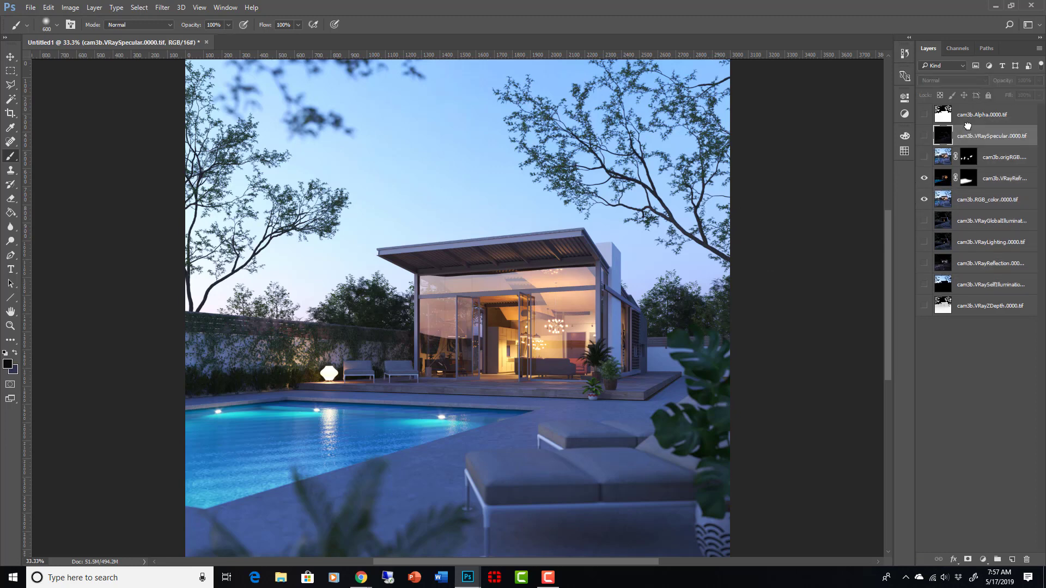
{"action": "left_click", "coordinate": [924, 135]}
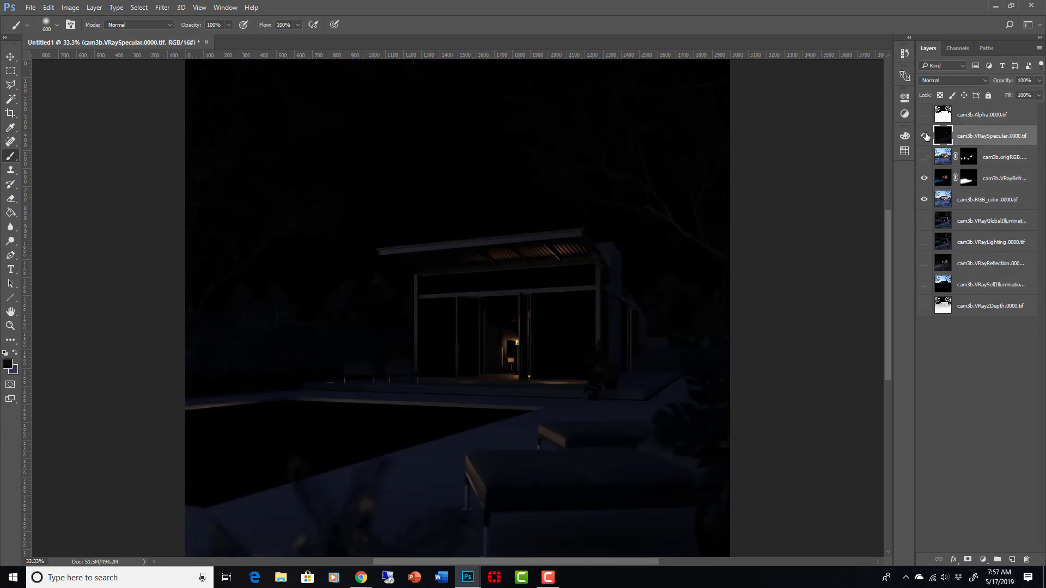
{"action": "left_click", "coordinate": [982, 78]}
{"action": "left_click", "coordinate": [961, 168]}
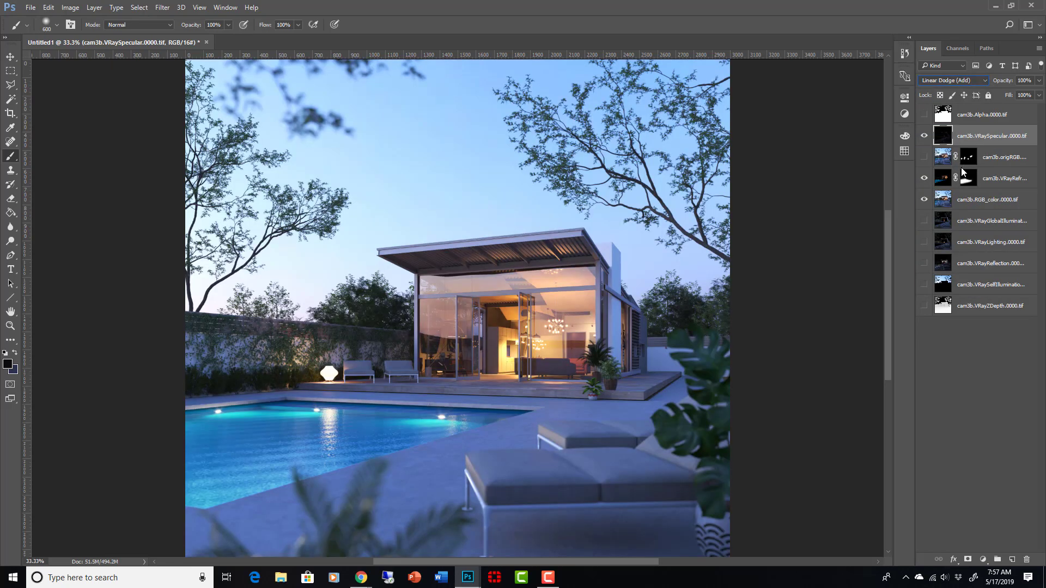
- Toggle the VRaySpecular pass on and off repeatedly to compare its highlights
{"action": "left_click", "coordinate": [924, 136]}
{"action": "left_click", "coordinate": [925, 135]}
{"action": "left_click", "coordinate": [925, 135]}
{"action": "left_click", "coordinate": [924, 138]}
{"action": "left_click", "coordinate": [924, 138]}
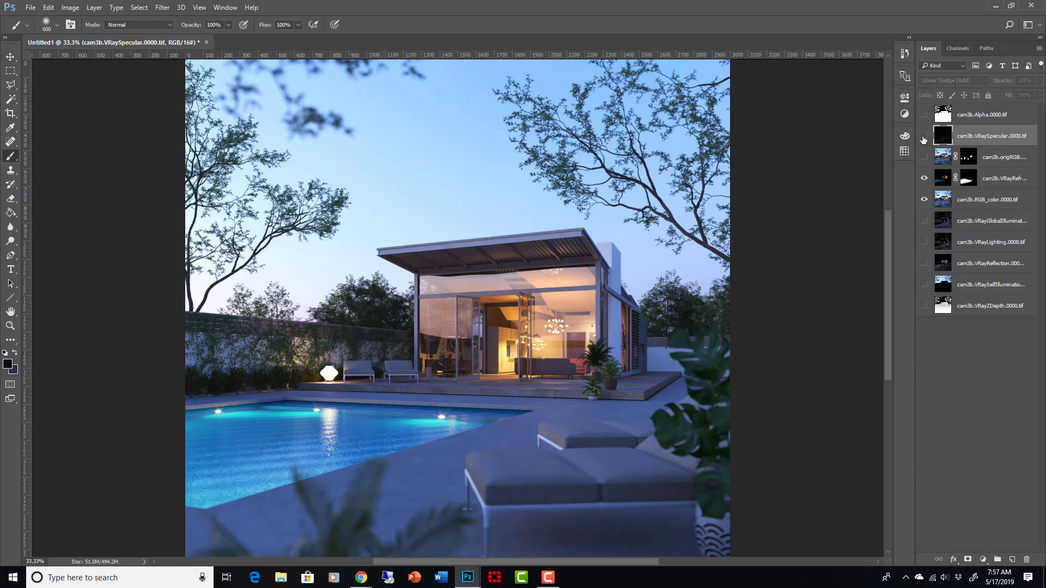
{"action": "left_click", "coordinate": [924, 138]}
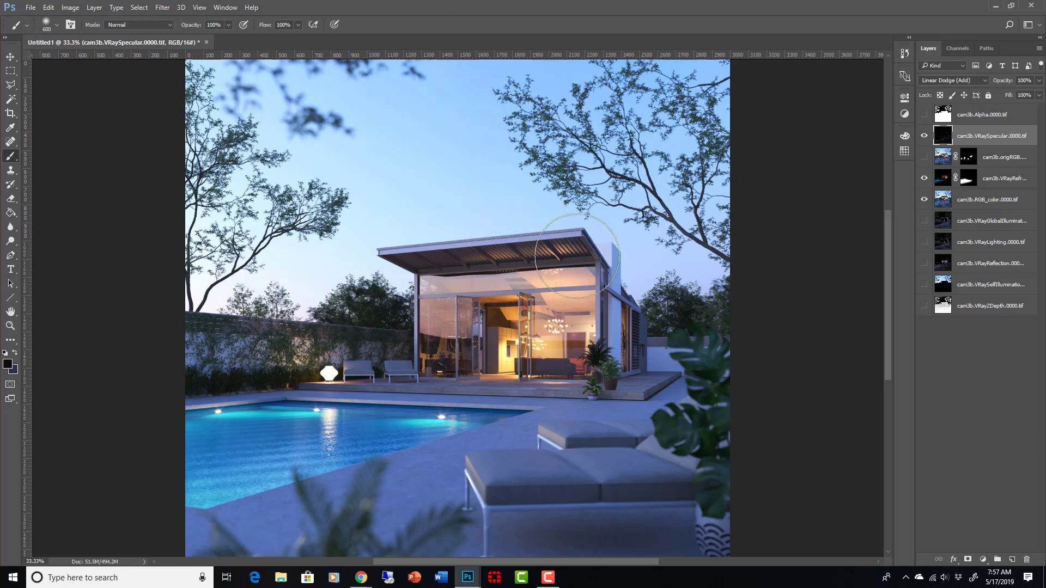
{"action": "left_click", "coordinate": [923, 136]}
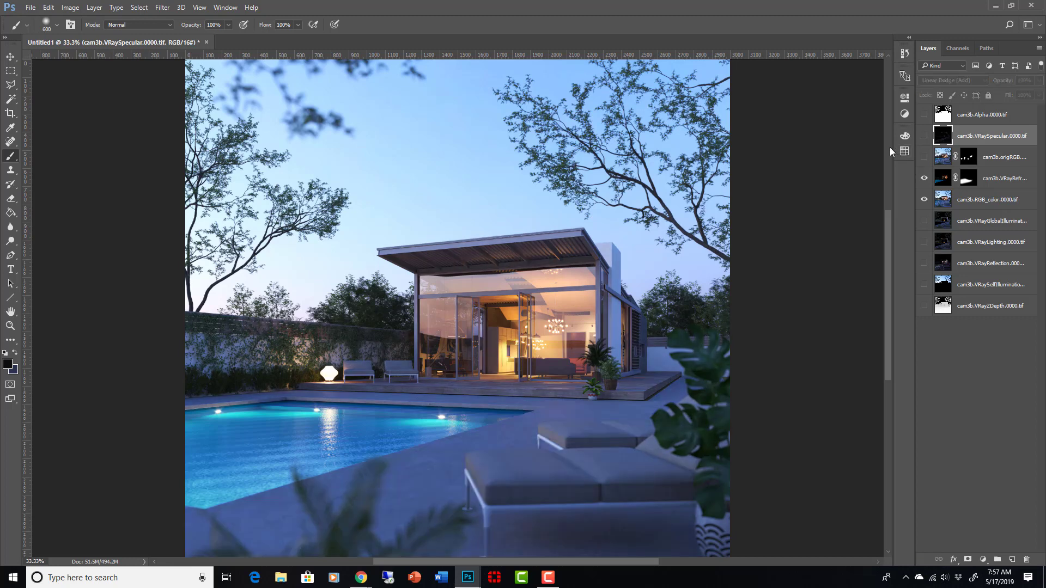
{"action": "left_click", "coordinate": [924, 137]}
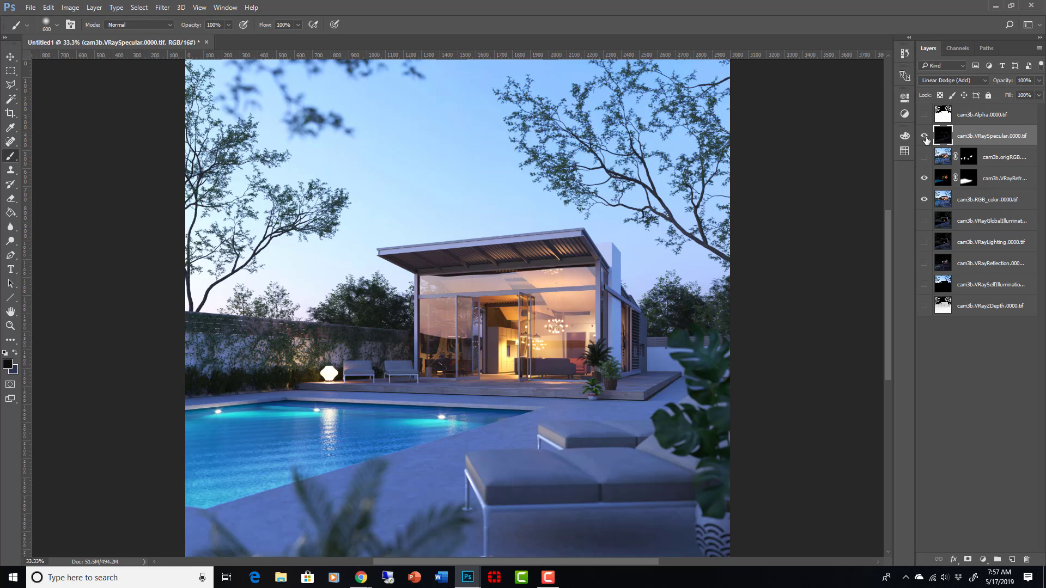
- Mask VRaySpecular to the foreground loungers with a 400 px white brush and set 86% opacity
{"action": "left_click", "coordinate": [968, 560]}
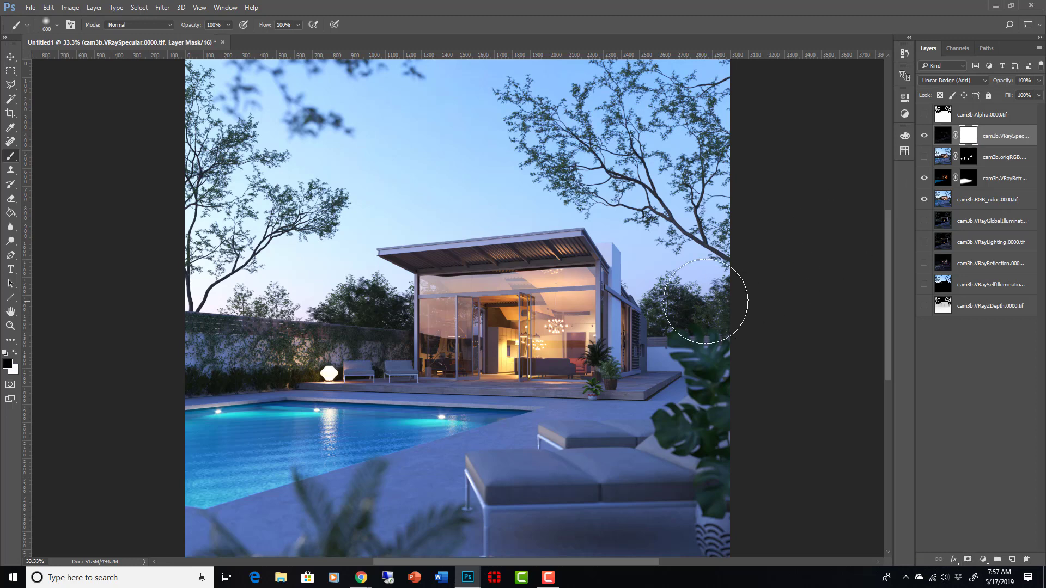
{"action": "key", "text": "ctrl+i"}
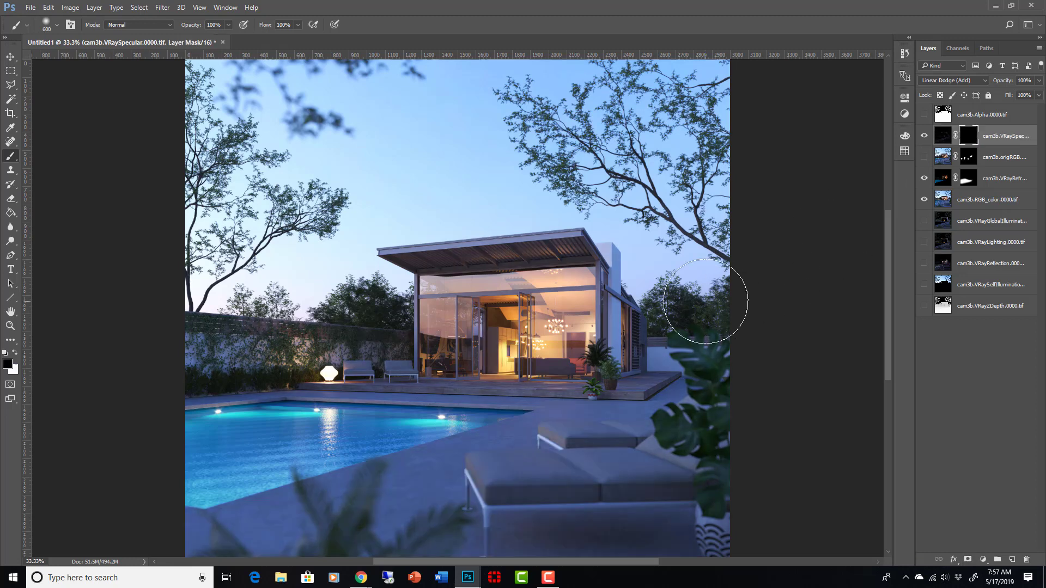
{"action": "key", "text": "x"}
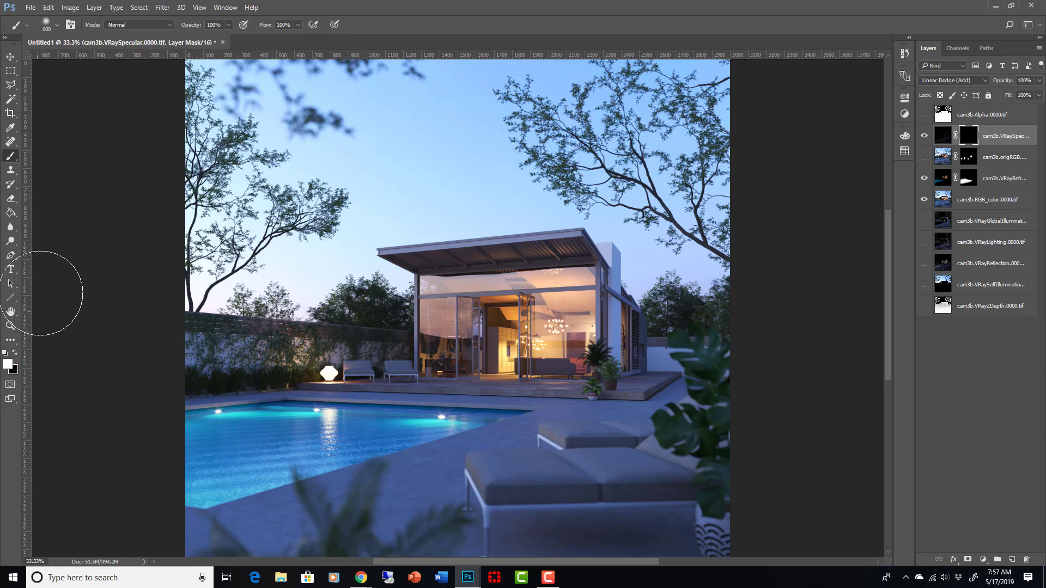
{"action": "key", "text": "bracketleft"}
{"action": "key", "text": "bracketleft"}
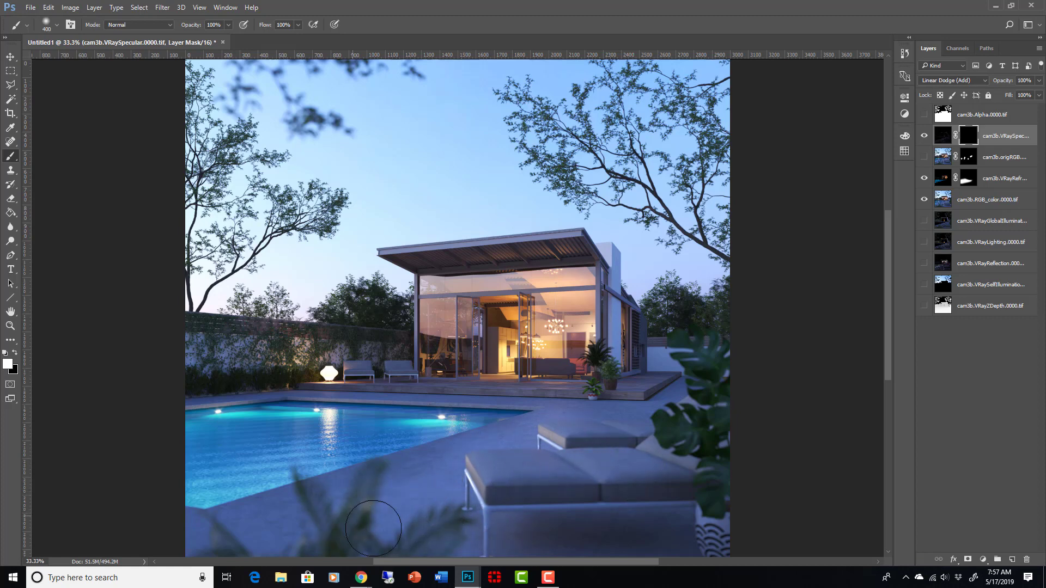
{"action": "left_click_drag", "start_coordinate": [543, 498], "coordinate": [665, 480]}
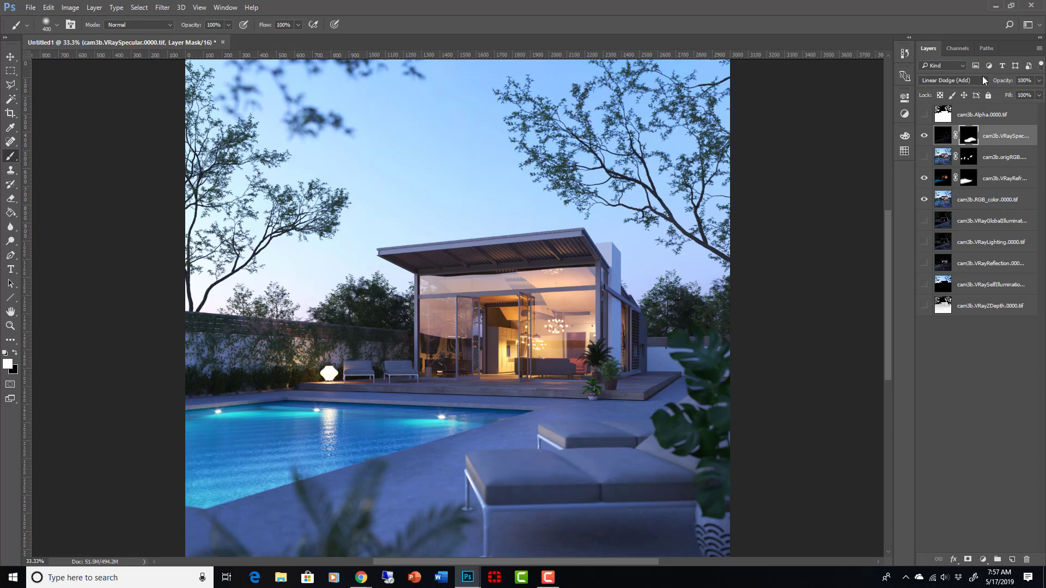
{"action": "left_click", "coordinate": [1039, 80]}
{"action": "mouse_move", "coordinate": [1011, 96]}
{"action": "left_mouse_down"}
{"action": "mouse_move", "coordinate": [1041, 98]}
{"action": "mouse_move", "coordinate": [1031, 98]}
{"action": "left_mouse_up"}
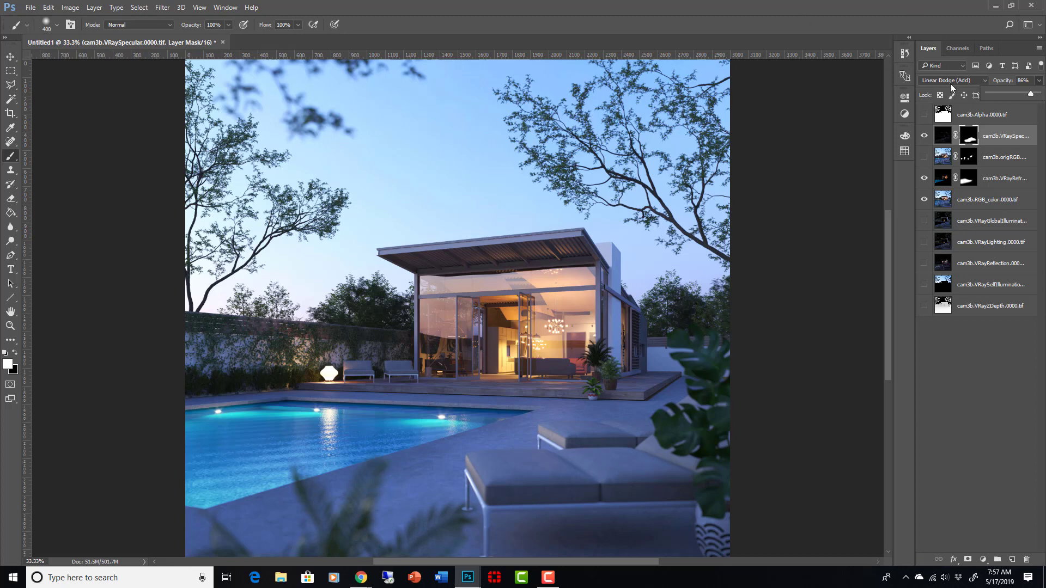
- Move VRayZDepth below Alpha, show and invert it, and set Linear Dodge (Add)
{"action": "left_click_drag", "start_coordinate": [991, 305], "coordinate": [989, 124]}
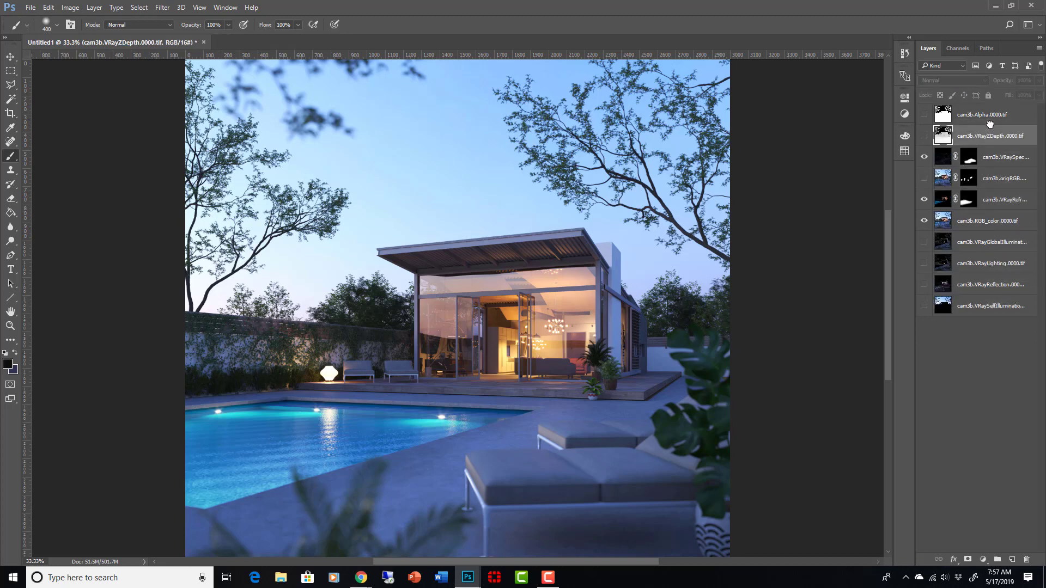
{"action": "left_click", "coordinate": [924, 136]}
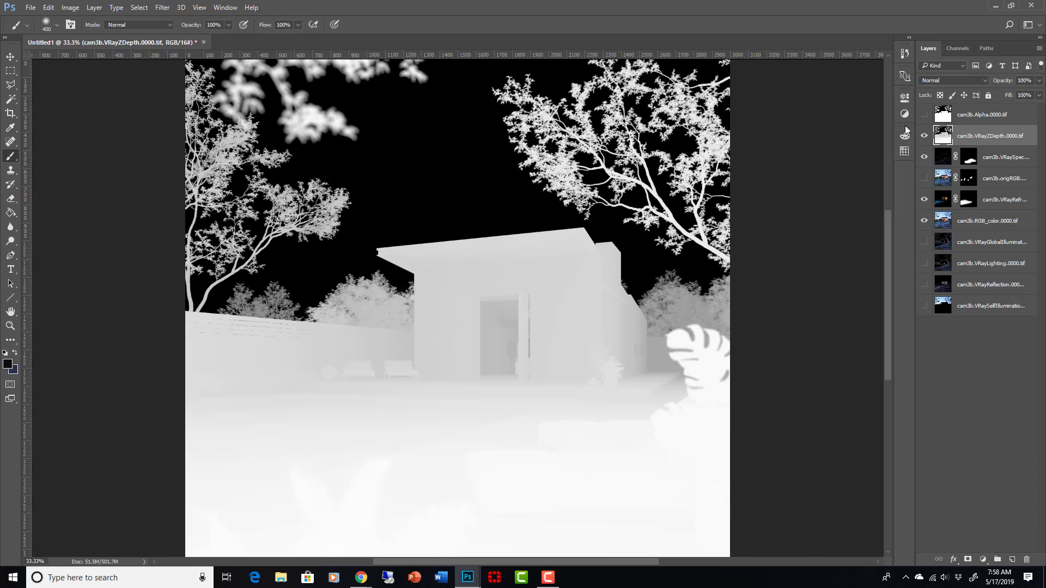
{"action": "key", "text": "ctrl+i"}
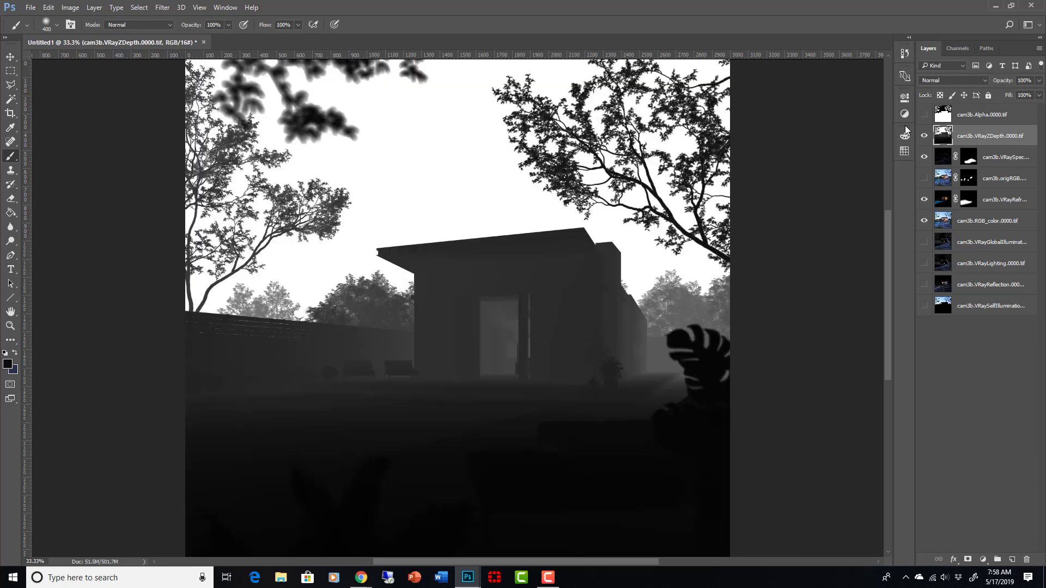
{"action": "left_click", "coordinate": [983, 80]}
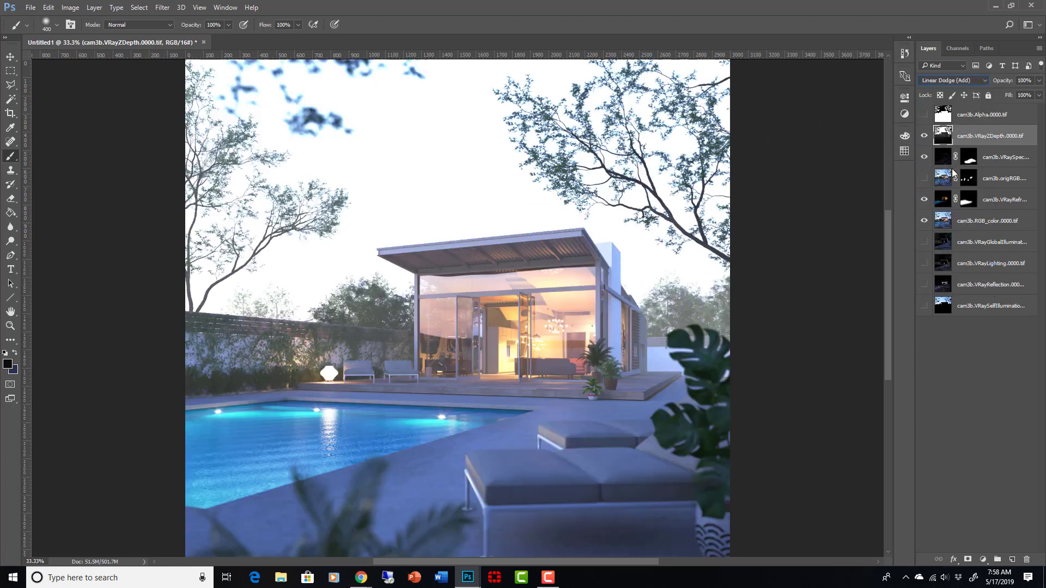
{"action": "left_click", "coordinate": [952, 172]}
- Add a Levels 1 adjustment layer above the ZDepth fog layer
{"action": "left_click", "coordinate": [94, 9]}
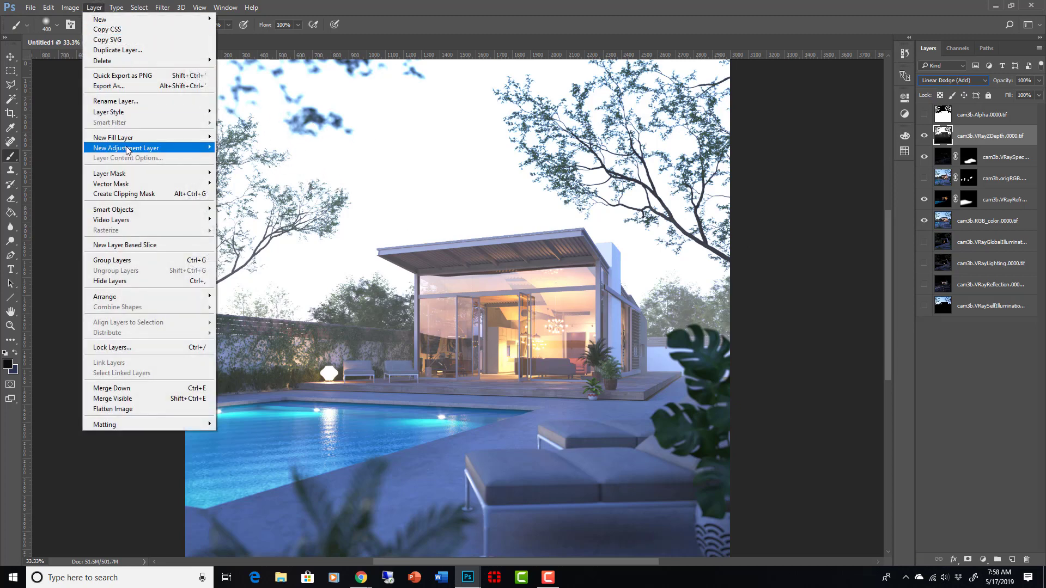
{"action": "mouse_move", "coordinate": [135, 147]}
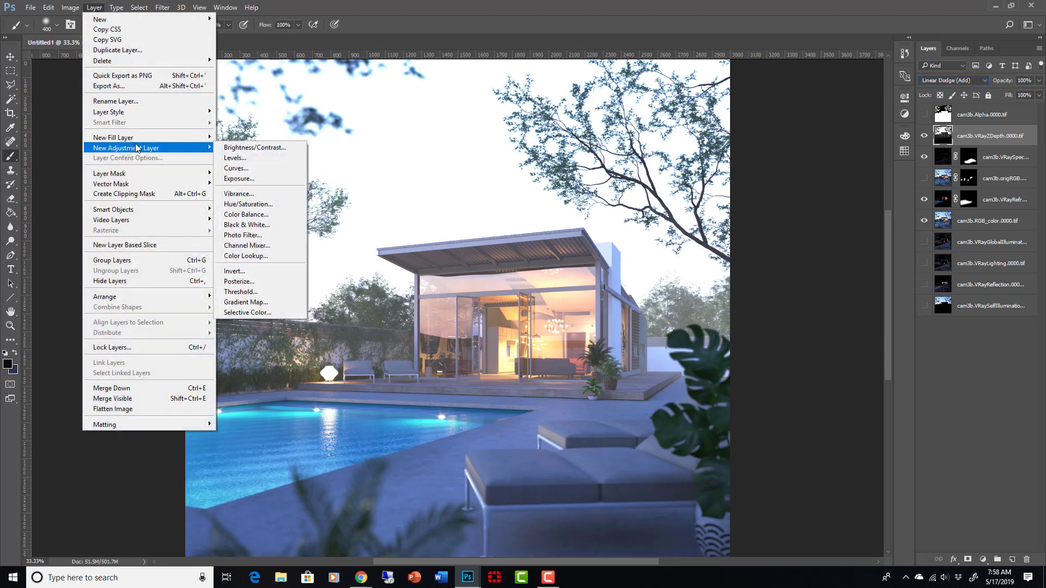
{"action": "left_click", "coordinate": [268, 160]}
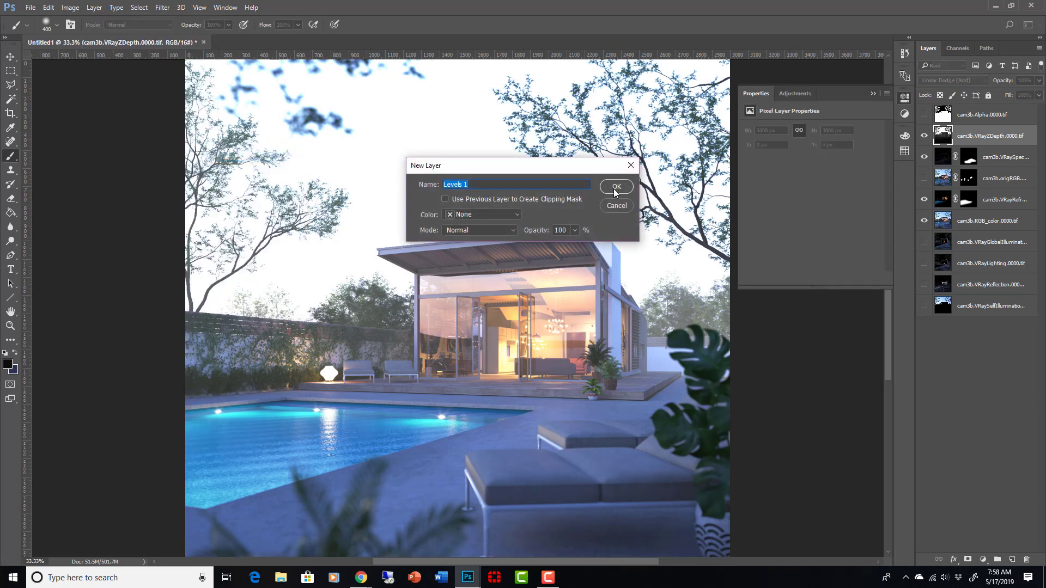
{"action": "left_click", "coordinate": [615, 188]}
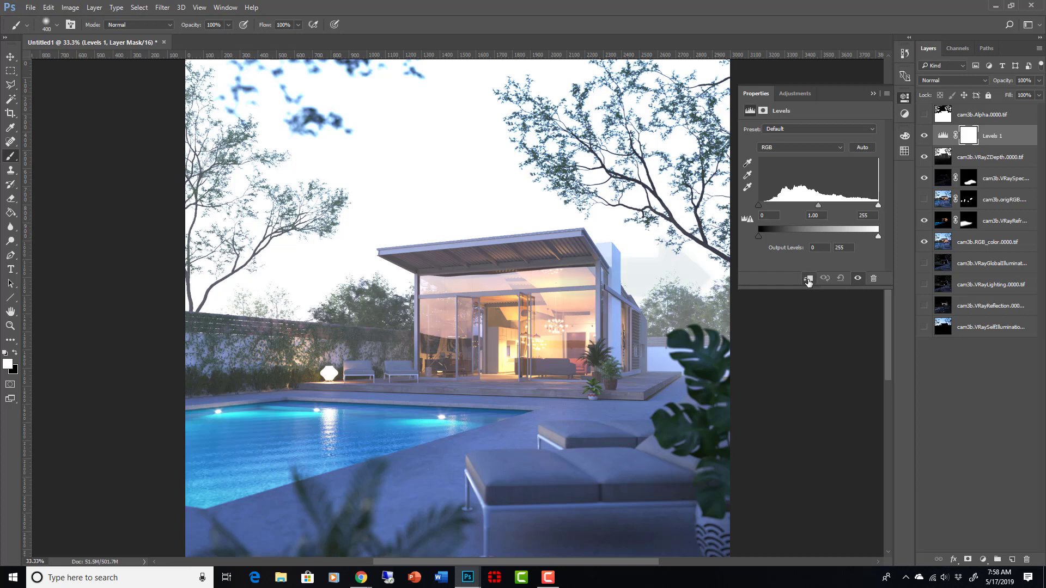
- Clip Levels 1 to the VRayZDepth layer so it affects only the fog, leaving default settings
{"action": "key", "text": "ctrl+alt+g"}
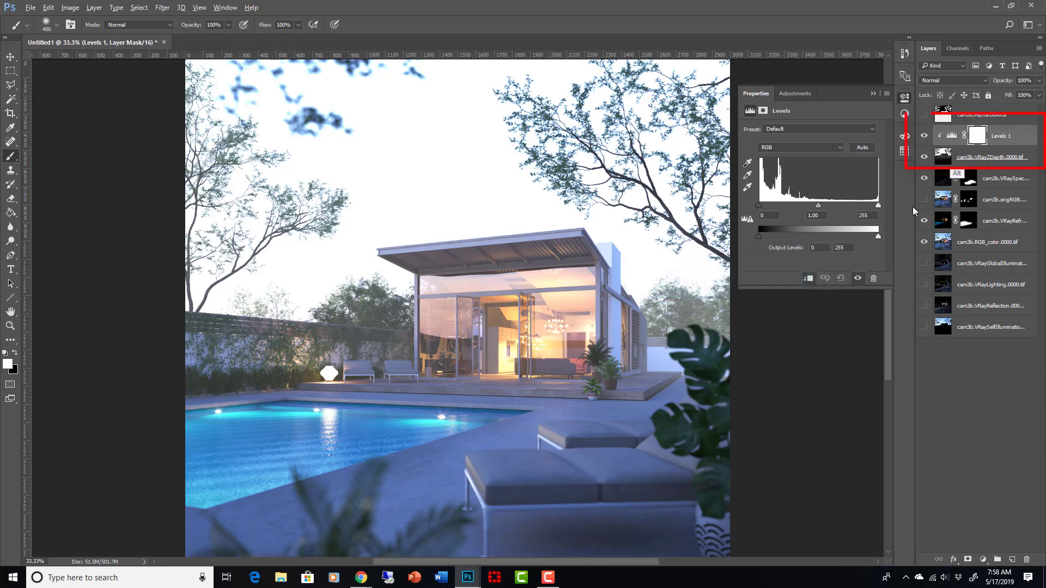
{"action": "left_click", "coordinate": [958, 144], "text": "alt"}
{"action": "left_click", "coordinate": [958, 144], "text": "alt"}
{"action": "left_click", "coordinate": [873, 95]}
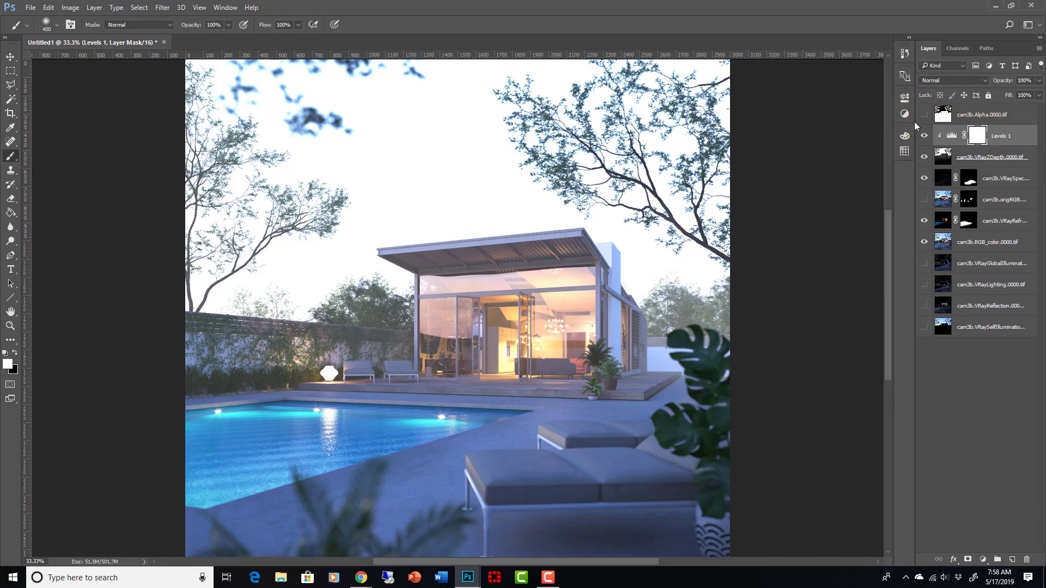
{"action": "left_click", "coordinate": [951, 137]}
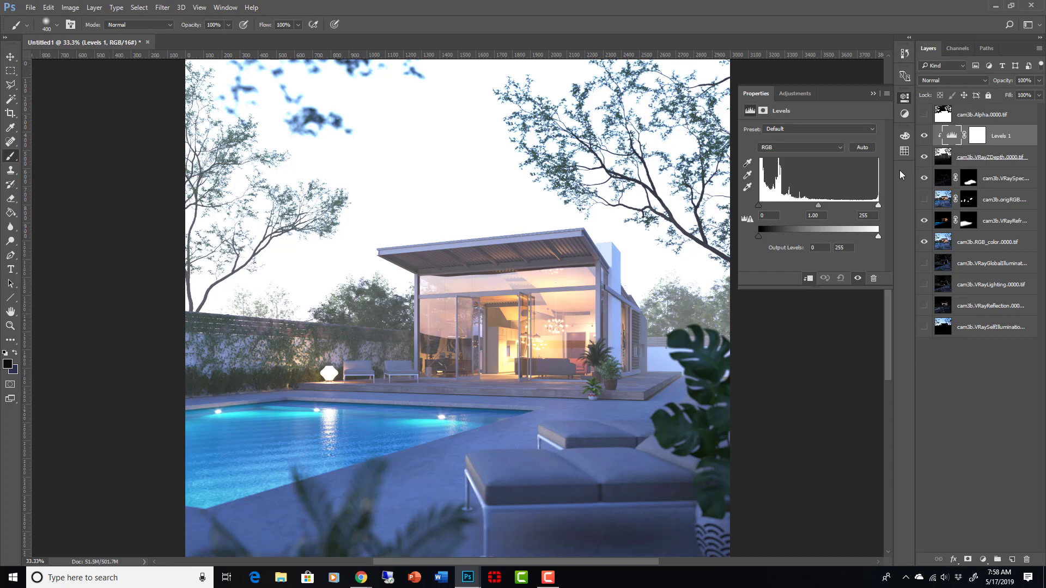
- Set the Levels black input to 30 and drop the VRayZDepth fog opacity to 37%
{"action": "mouse_move", "coordinate": [758, 205]}
{"action": "left_mouse_down"}
{"action": "mouse_move", "coordinate": [809, 209]}
{"action": "mouse_move", "coordinate": [744, 208]}
{"action": "mouse_move", "coordinate": [803, 209]}
{"action": "mouse_move", "coordinate": [761, 209]}
{"action": "mouse_move", "coordinate": [774, 211]}
{"action": "left_mouse_up"}
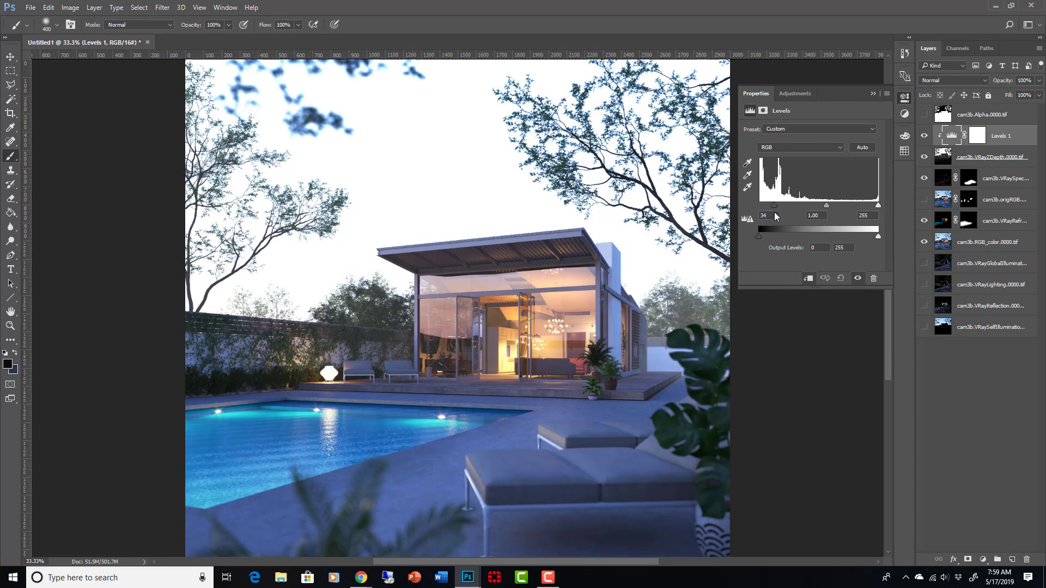
{"action": "left_click", "coordinate": [940, 157]}
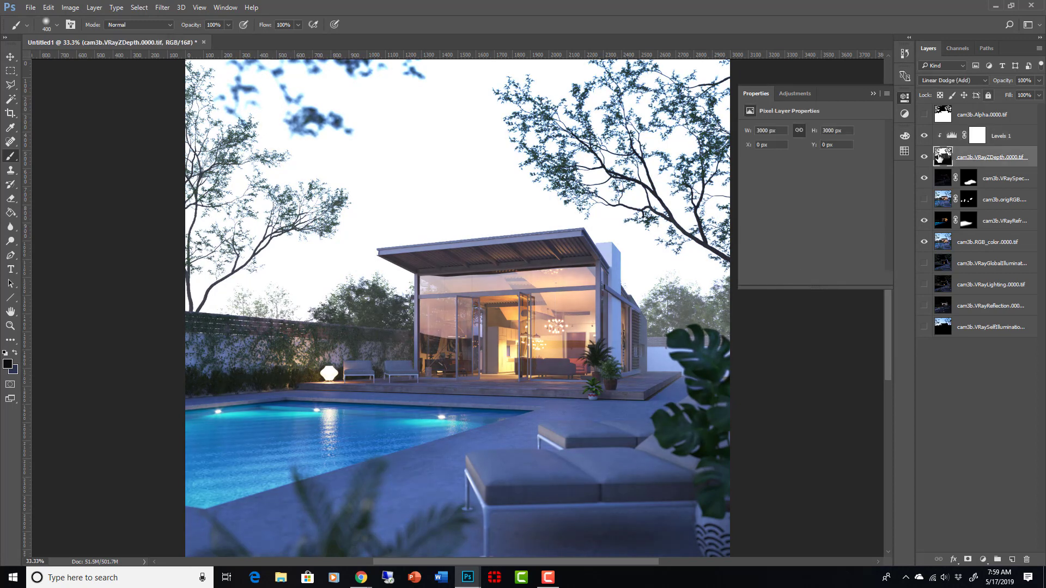
{"action": "left_click", "coordinate": [1039, 81]}
{"action": "left_click", "coordinate": [1007, 94]}
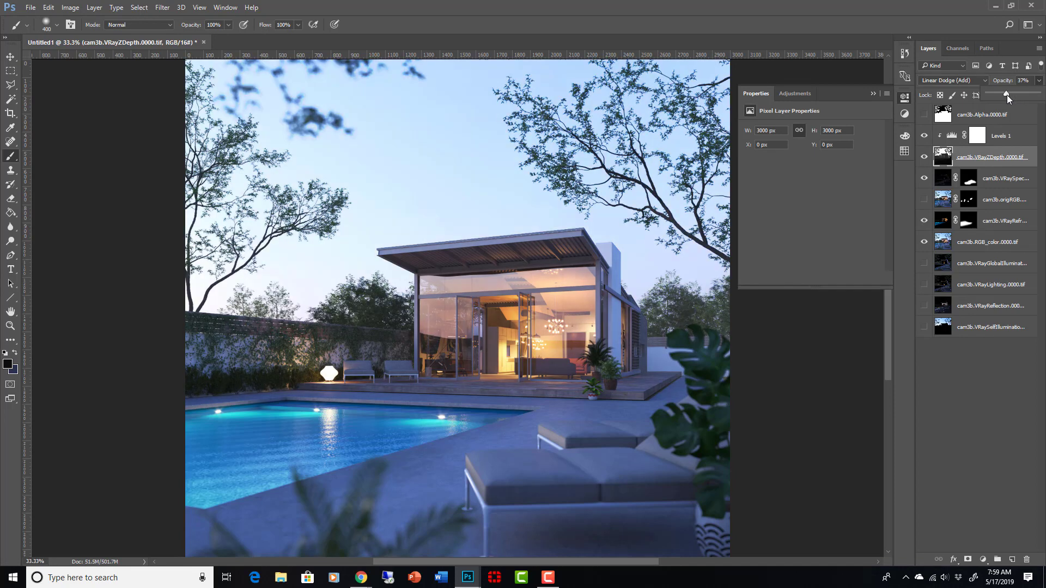
{"action": "left_click", "coordinate": [1024, 137]}
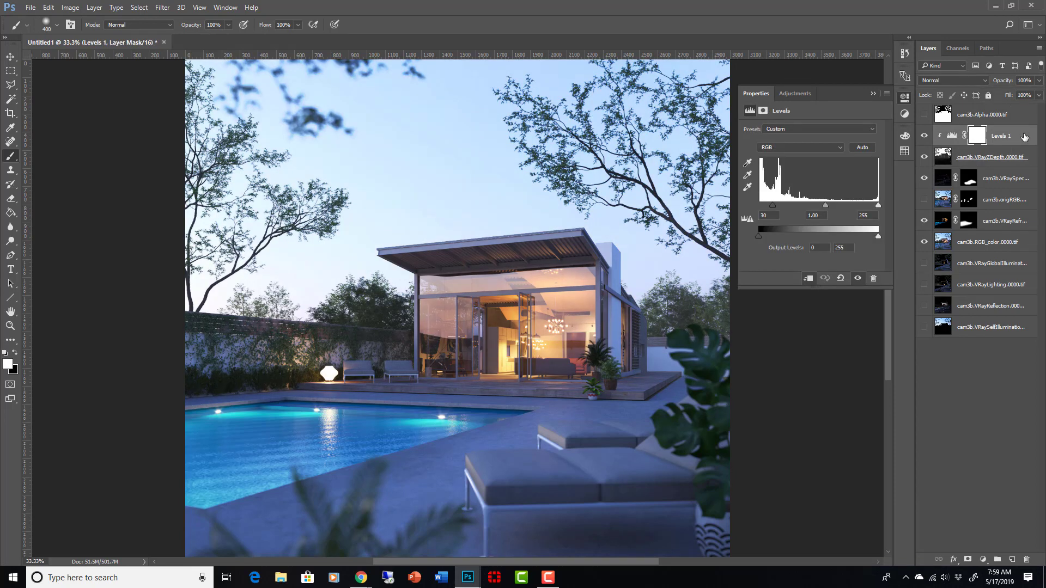
{"action": "left_click", "coordinate": [924, 158]}
{"action": "left_click", "coordinate": [924, 158]}
- Add a Hue/Saturation 1 adjustment layer clipped to the ZDepth fog layer
{"action": "left_click", "coordinate": [94, 7]}
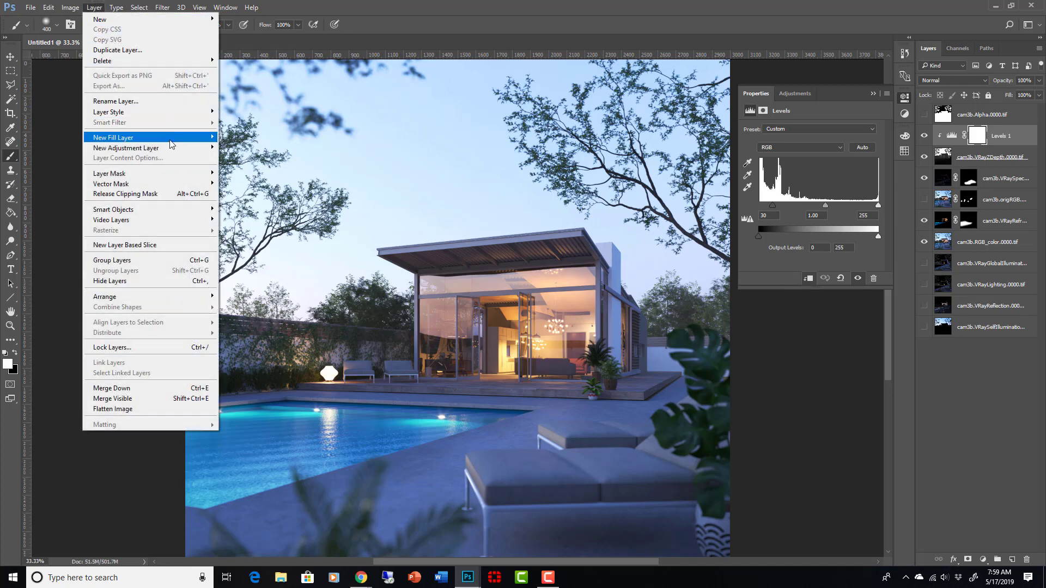
{"action": "mouse_move", "coordinate": [166, 150]}
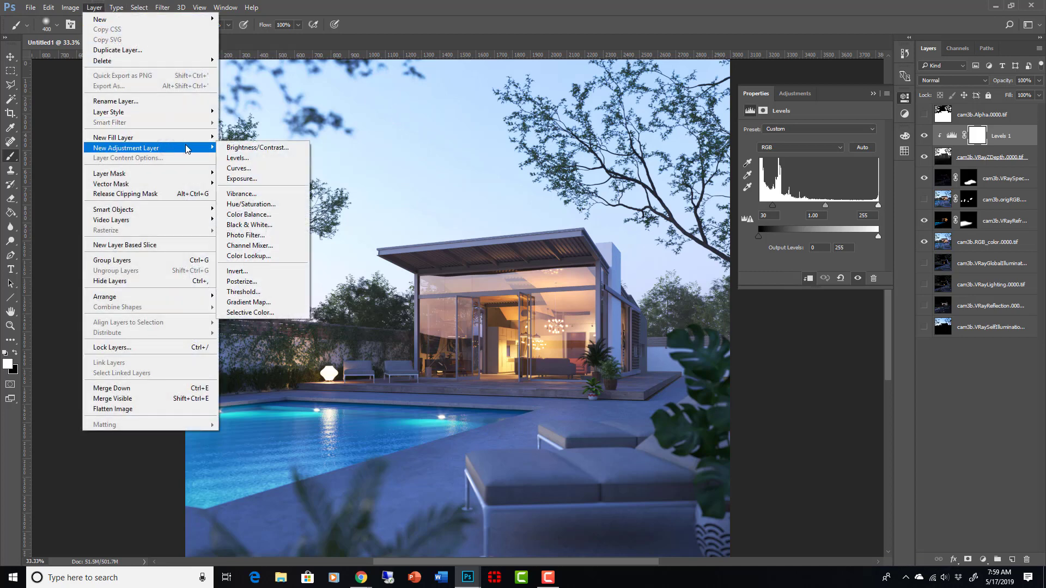
{"action": "left_click", "coordinate": [263, 203]}
{"action": "left_click", "coordinate": [616, 188]}
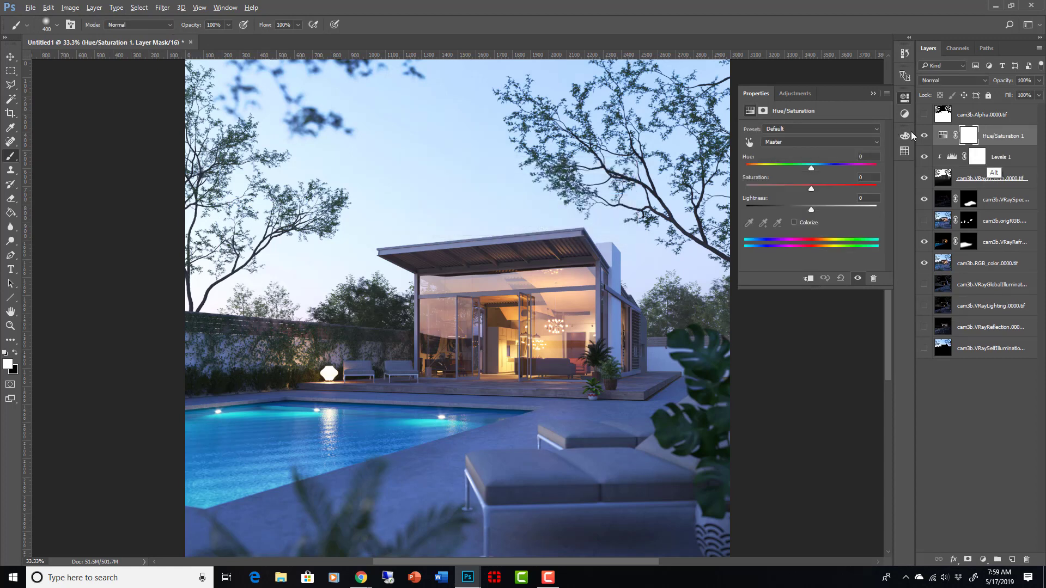
{"action": "left_click", "coordinate": [995, 145], "text": "alt"}
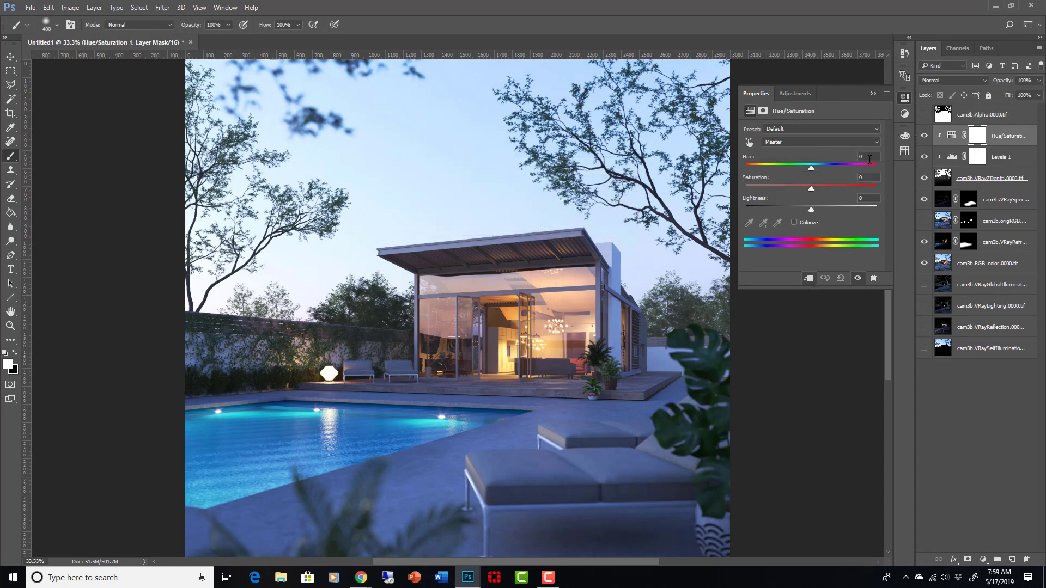
- Colorize the fog tint warm orange at hue 21 with boosted saturation
{"action": "left_click", "coordinate": [794, 223]}
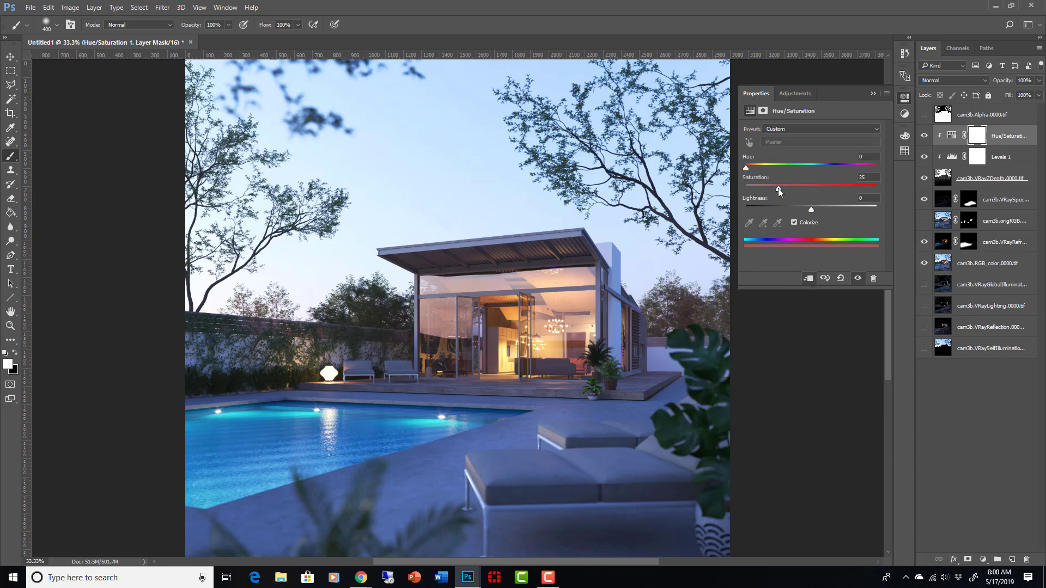
{"action": "left_click_drag", "start_coordinate": [777, 188], "coordinate": [848, 191]}
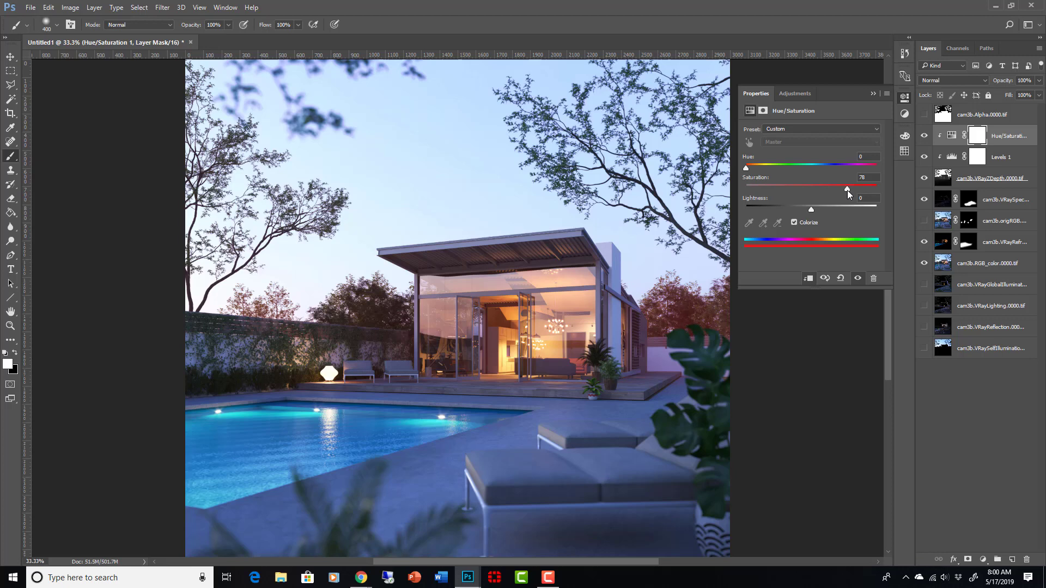
{"action": "left_click_drag", "start_coordinate": [745, 168], "coordinate": [816, 175]}
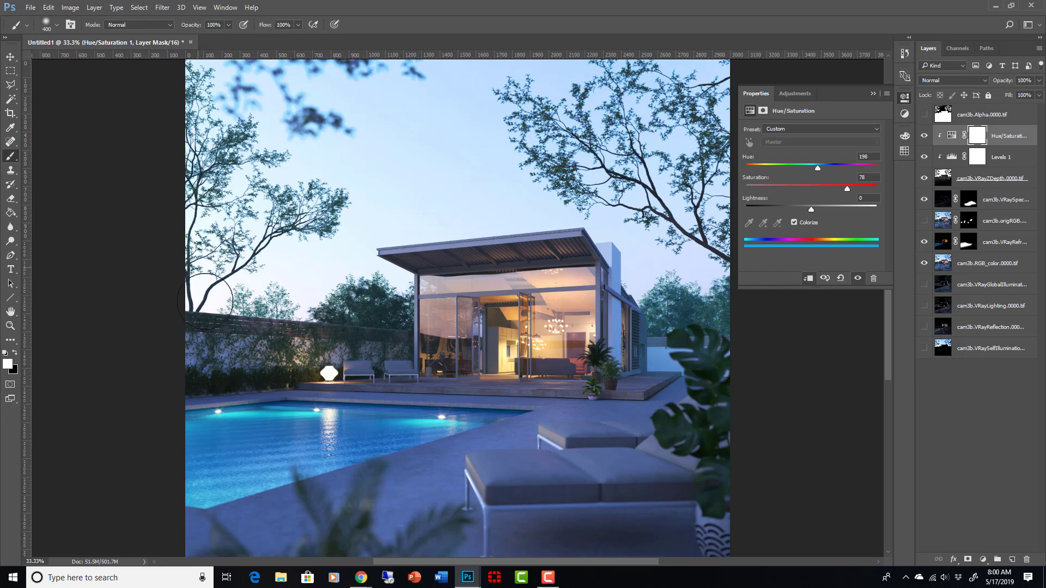
{"action": "left_click_drag", "start_coordinate": [817, 168], "coordinate": [877, 178]}
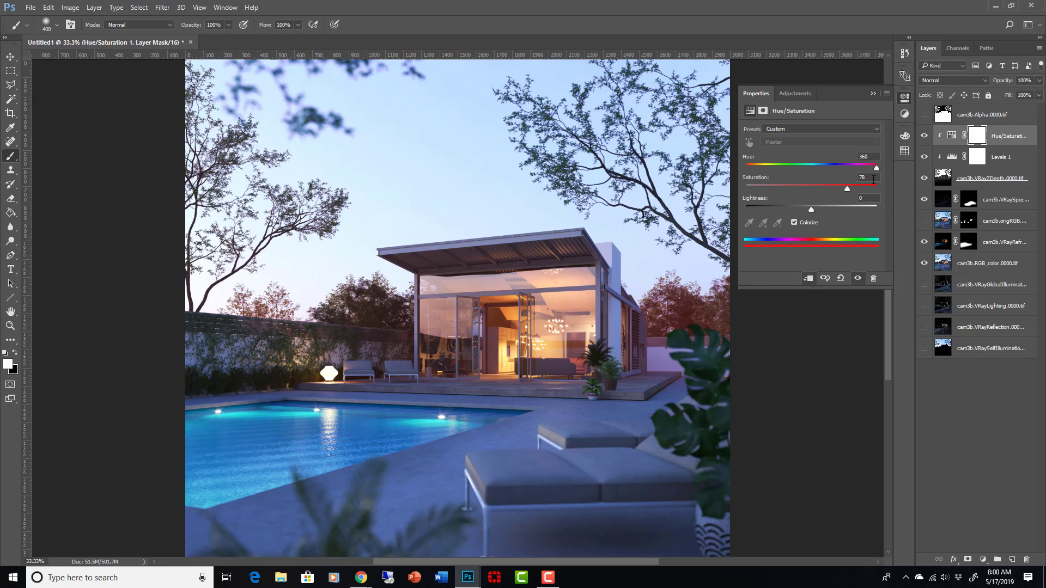
{"action": "left_click", "coordinate": [754, 166]}
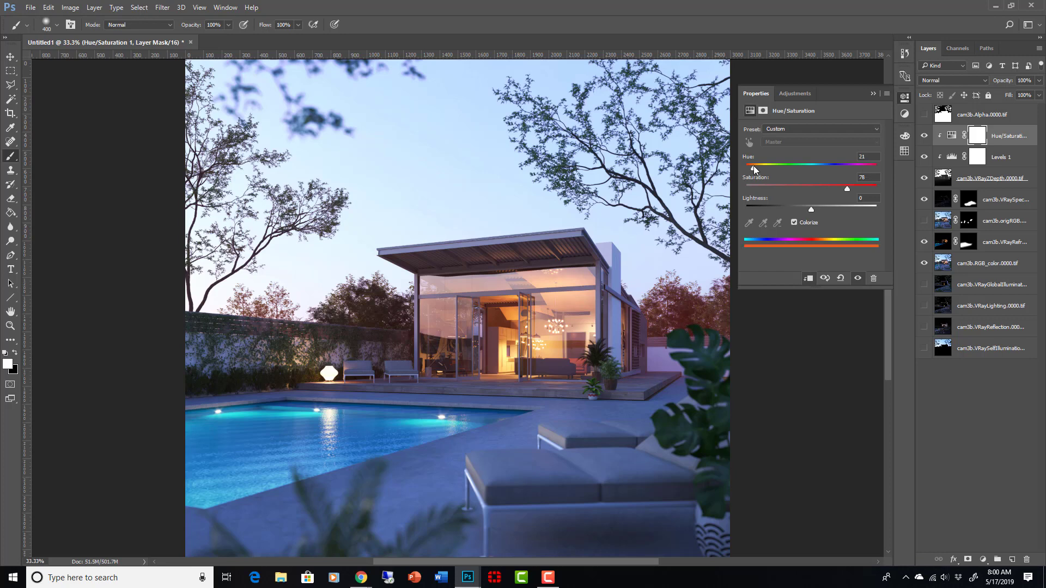
{"action": "left_click", "coordinate": [873, 93]}
- Nudge the ZDepth fog opacity up and fine-tune the orange tint's saturation
{"action": "left_click", "coordinate": [991, 178]}
{"action": "left_click", "coordinate": [1039, 80]}
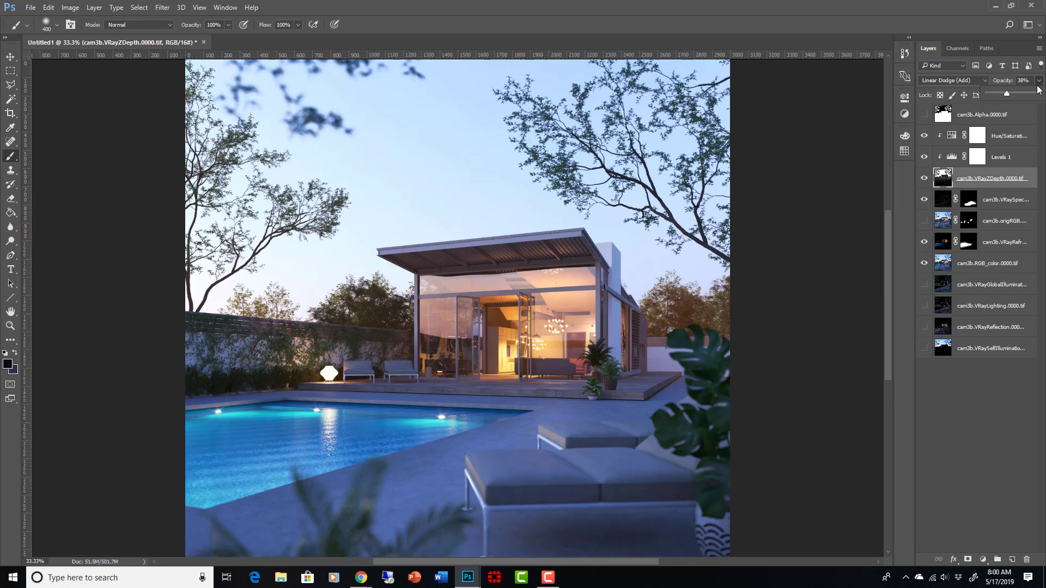
{"action": "left_click_drag", "start_coordinate": [1018, 92], "coordinate": [1012, 93]}
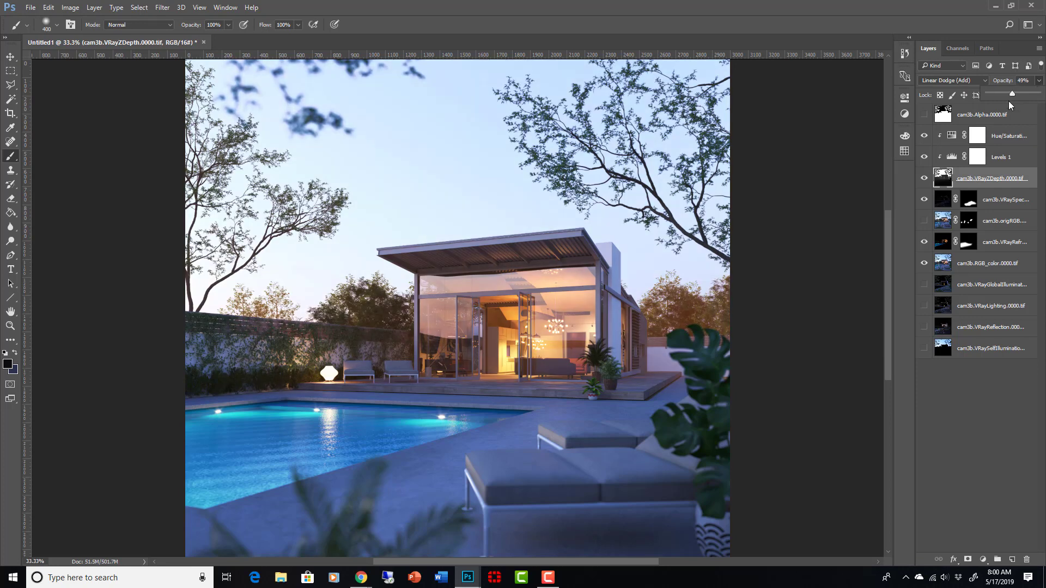
{"action": "double_click", "coordinate": [952, 138]}
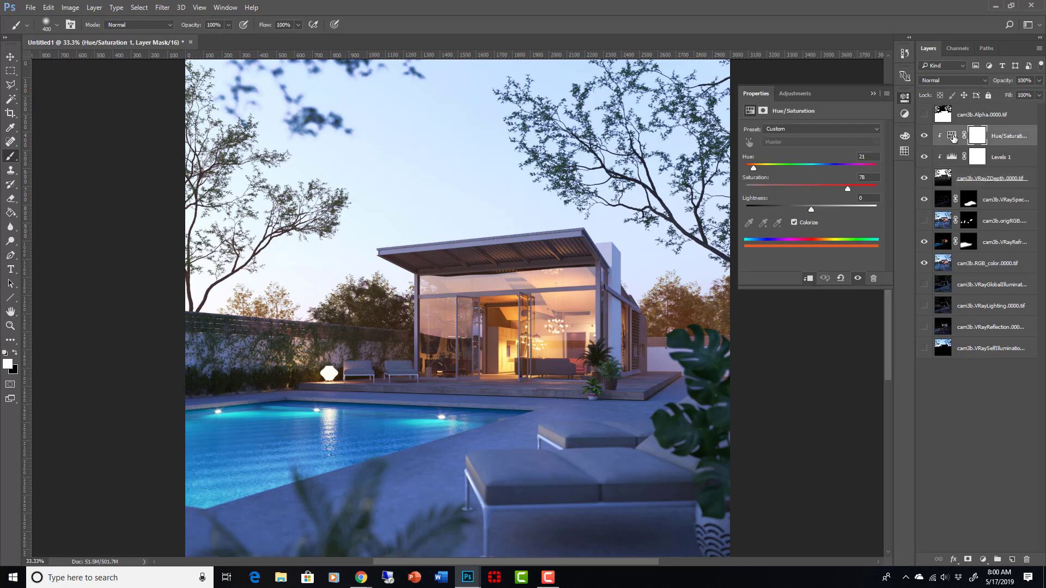
{"action": "left_click_drag", "start_coordinate": [814, 187], "coordinate": [793, 187]}
{"action": "left_click_drag", "start_coordinate": [771, 189], "coordinate": [803, 190]}
{"action": "left_click", "coordinate": [873, 94]}
- Toggle the ZDepth fog on and off to compare the warm tint
{"action": "left_click", "coordinate": [925, 178]}
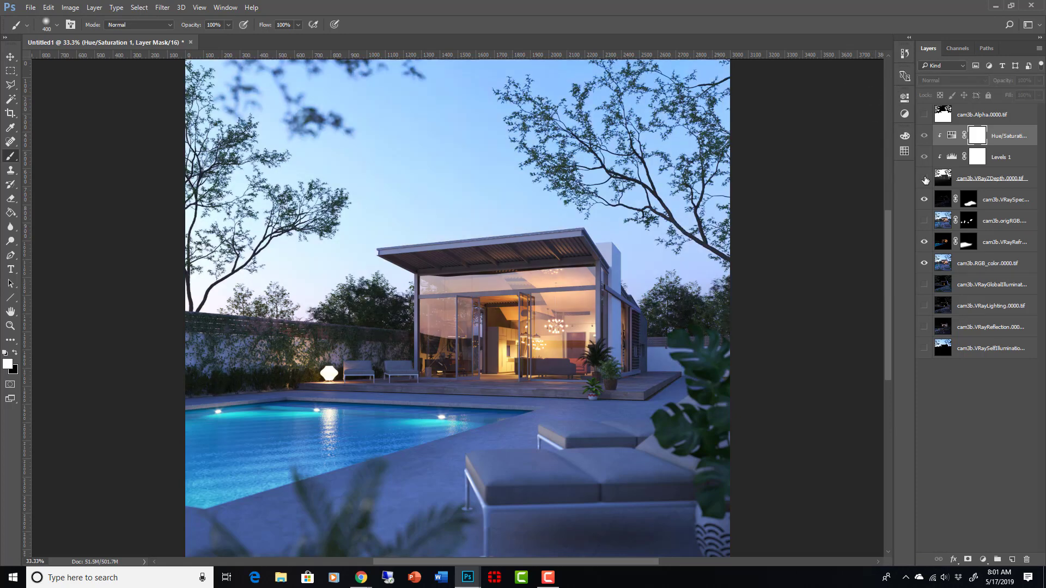
{"action": "left_click", "coordinate": [926, 179]}
{"action": "left_click", "coordinate": [926, 178]}
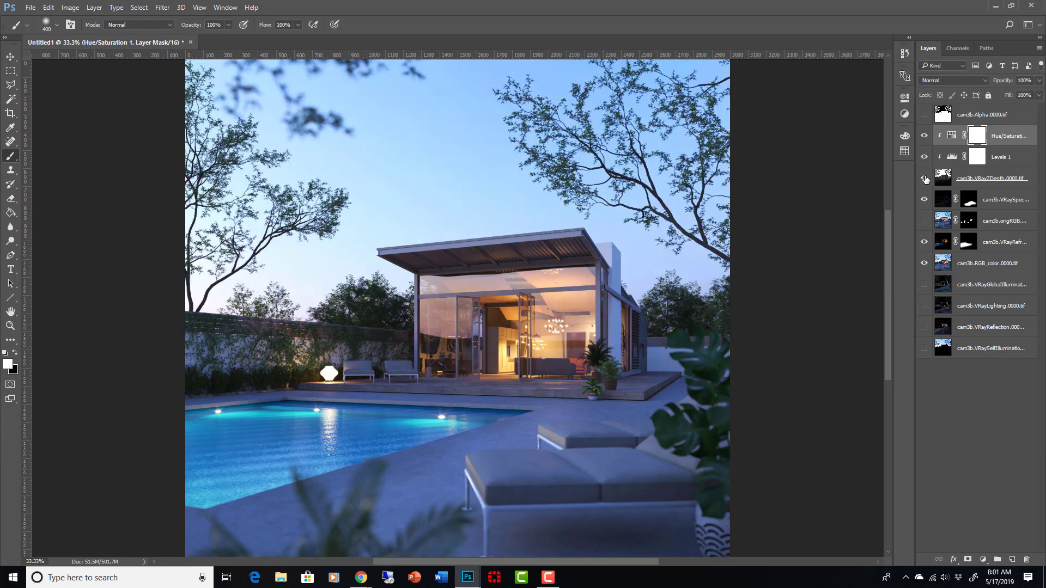
{"action": "left_click", "coordinate": [926, 179]}
{"action": "left_click", "coordinate": [926, 179]}
{"action": "left_click", "coordinate": [926, 179]}
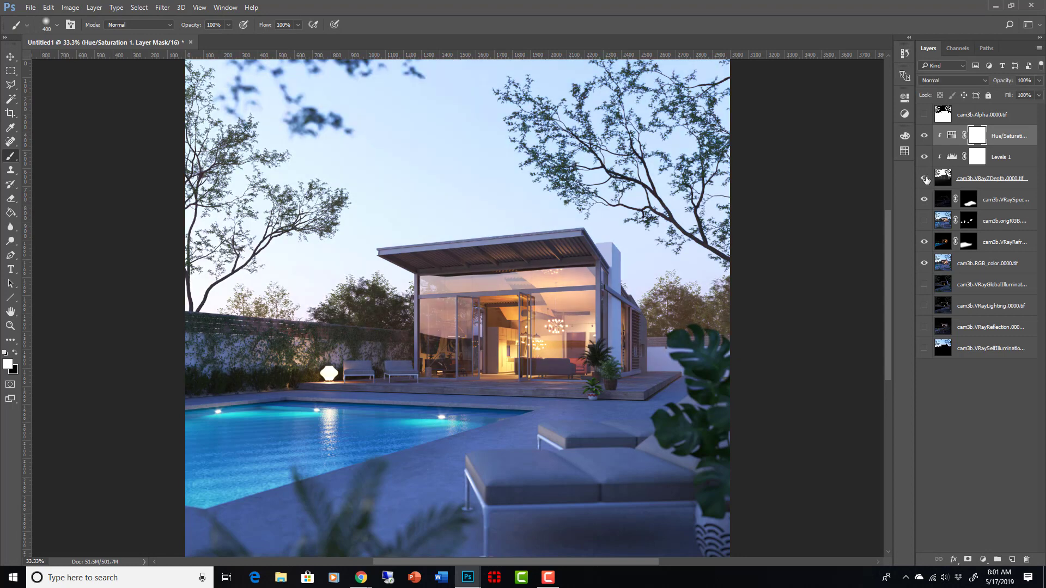
- Lower the ZDepth fog layer to 29% opacity and compare it hidden and shown
{"action": "left_click", "coordinate": [969, 179]}
{"action": "left_click", "coordinate": [1039, 80]}
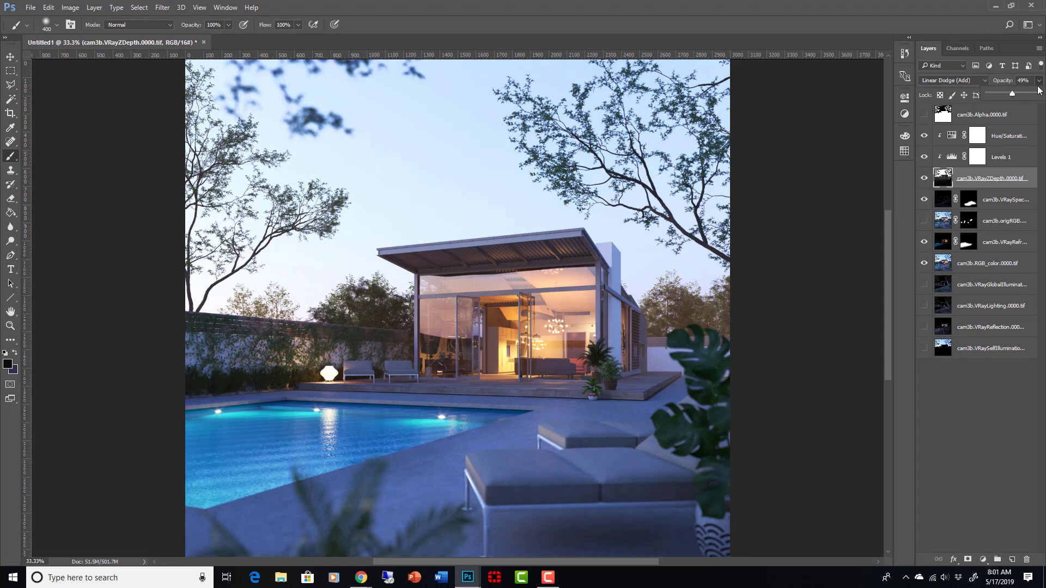
{"action": "left_click_drag", "start_coordinate": [1013, 93], "coordinate": [1002, 93]}
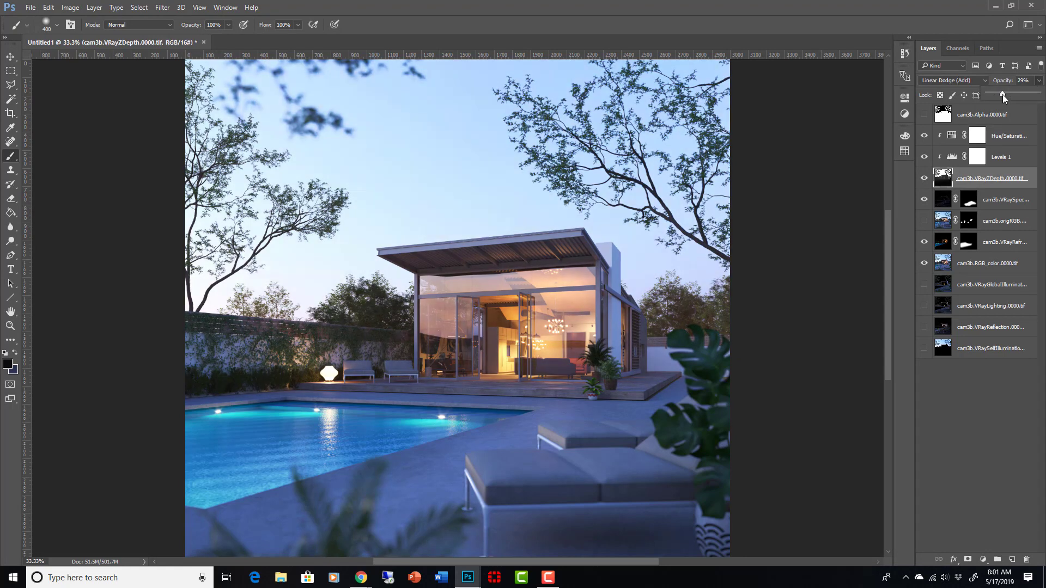
{"action": "left_click", "coordinate": [926, 178]}
{"action": "left_click", "coordinate": [926, 178]}
{"action": "left_click", "coordinate": [926, 179]}
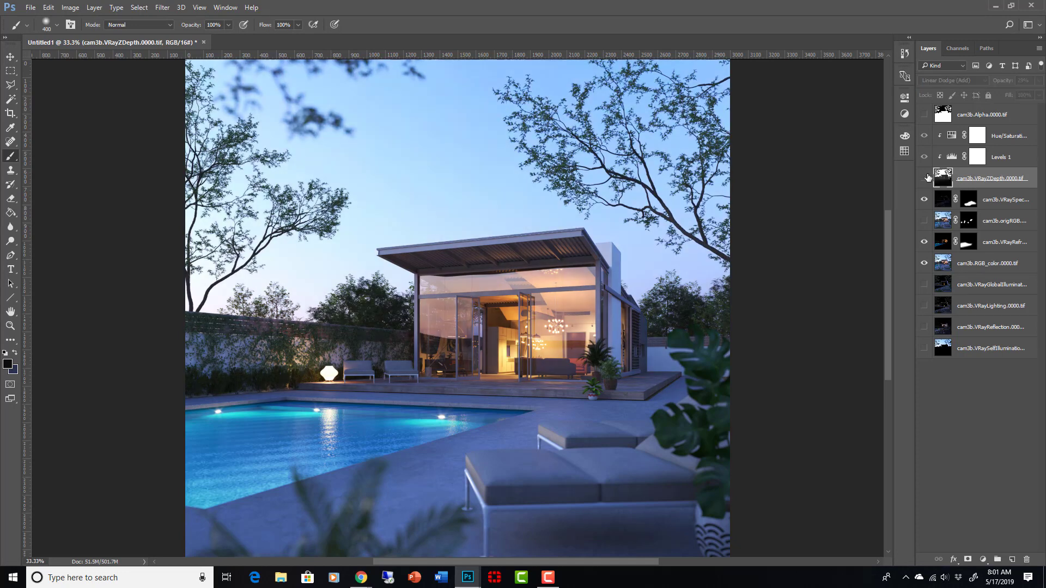
{"action": "left_click", "coordinate": [926, 178]}
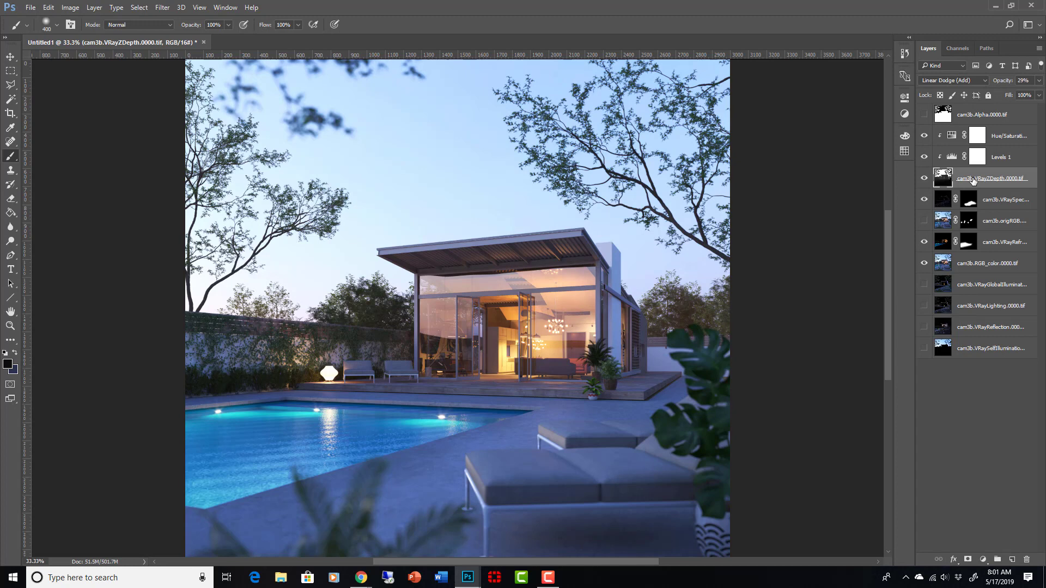
- Duplicate the ZDepth fog layer and move the original Z-depth layer just below Alpha
{"action": "left_click_drag", "start_coordinate": [972, 181], "coordinate": [973, 123]}
{"action": "key", "text": "ctrl+j"}
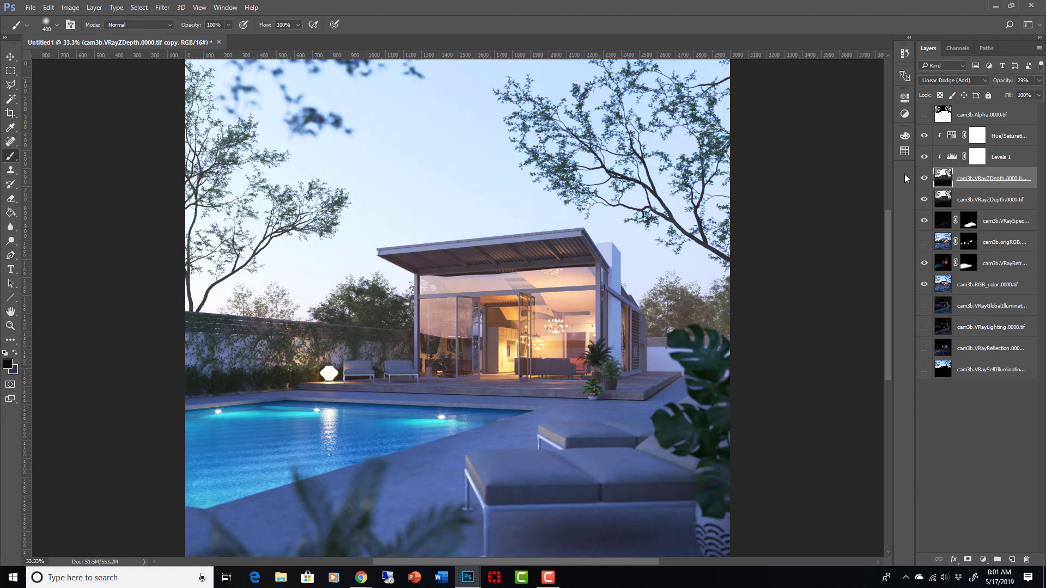
{"action": "left_click", "coordinate": [968, 199]}
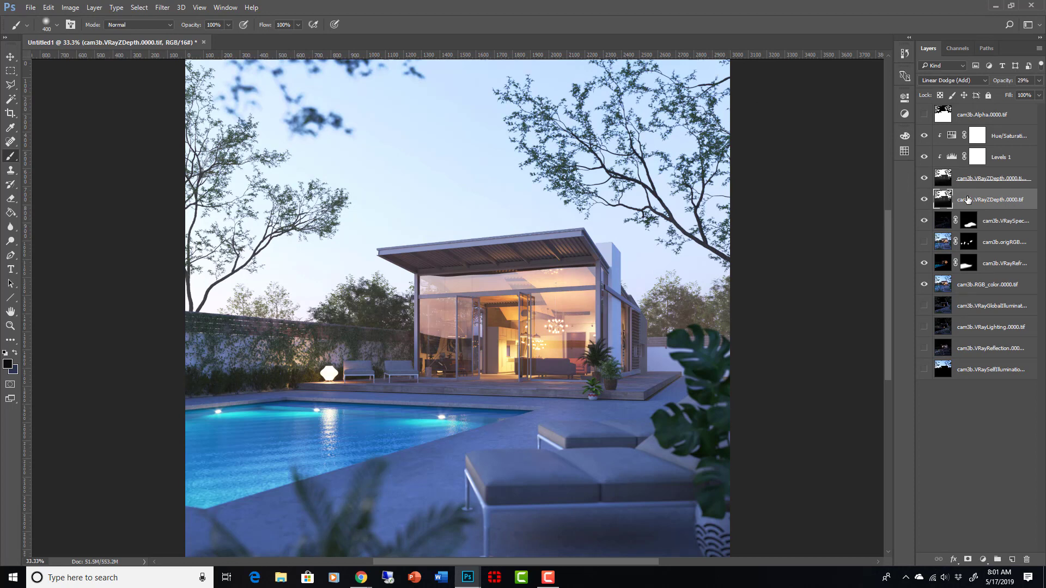
{"action": "left_click_drag", "start_coordinate": [967, 200], "coordinate": [988, 118]}
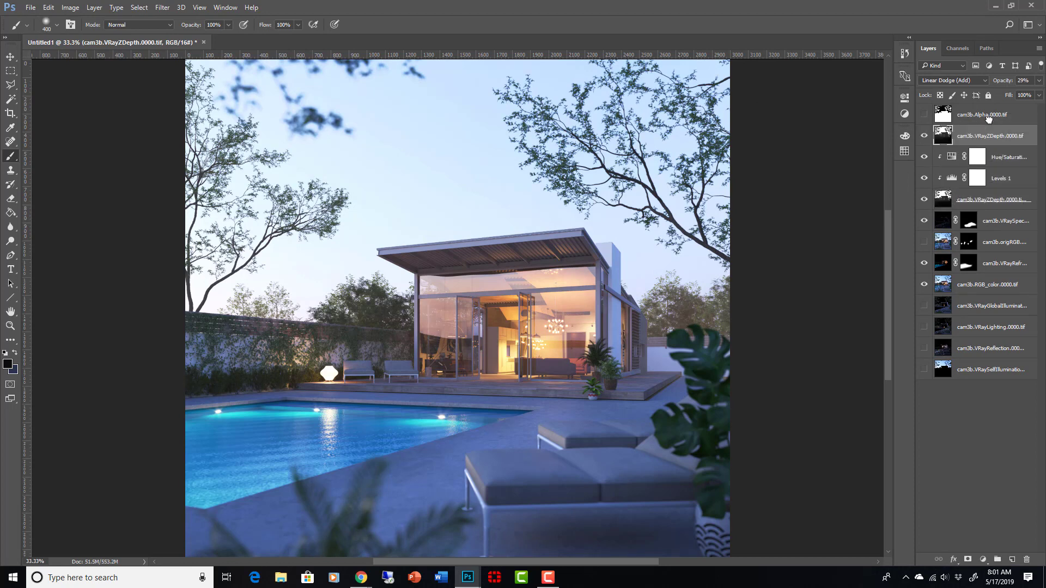
- Try Multiply, then set the Z-depth layer to Normal blend mode at 100% opacity
{"action": "left_click", "coordinate": [964, 80]}
{"action": "left_click", "coordinate": [944, 116]}
{"action": "left_click", "coordinate": [1038, 80]}
{"action": "left_click_drag", "start_coordinate": [998, 94], "coordinate": [1037, 93]}
{"action": "left_click", "coordinate": [987, 80]}
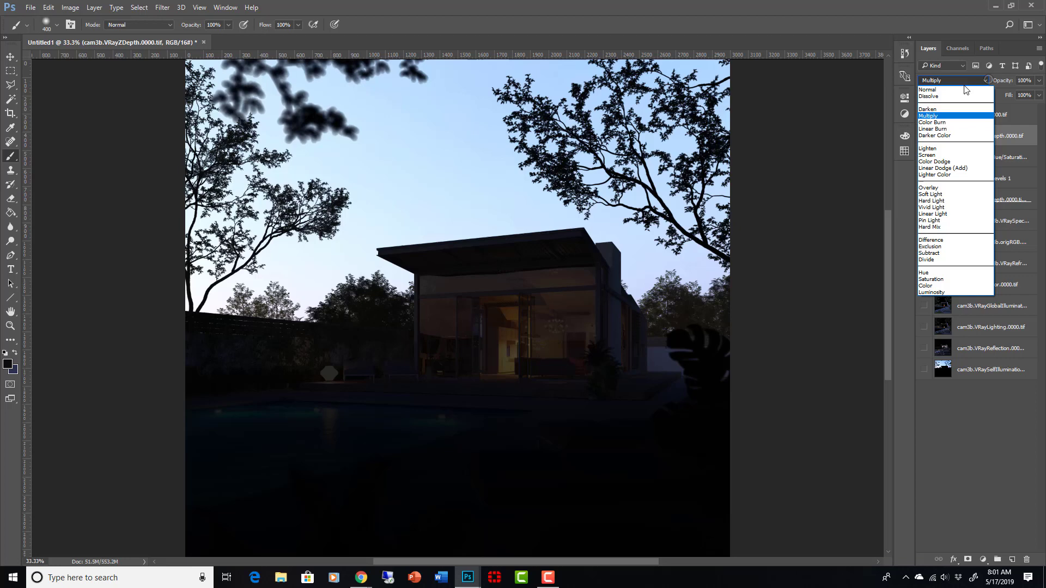
{"action": "left_click", "coordinate": [959, 83]}
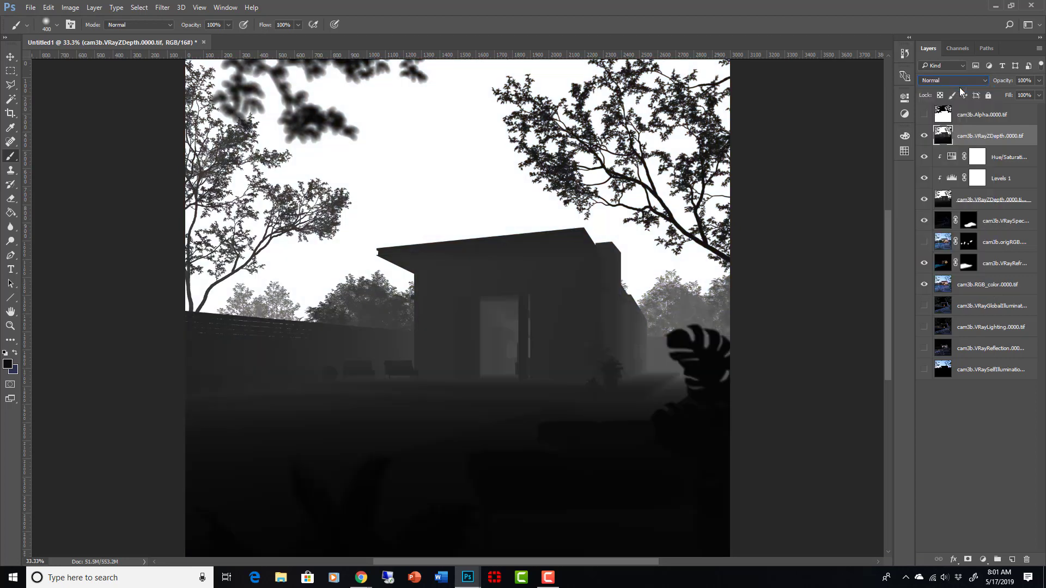
- Add a trial Levels adjustment layer above the Z-depth layer
{"action": "left_click", "coordinate": [94, 7]}
{"action": "mouse_move", "coordinate": [141, 149]}
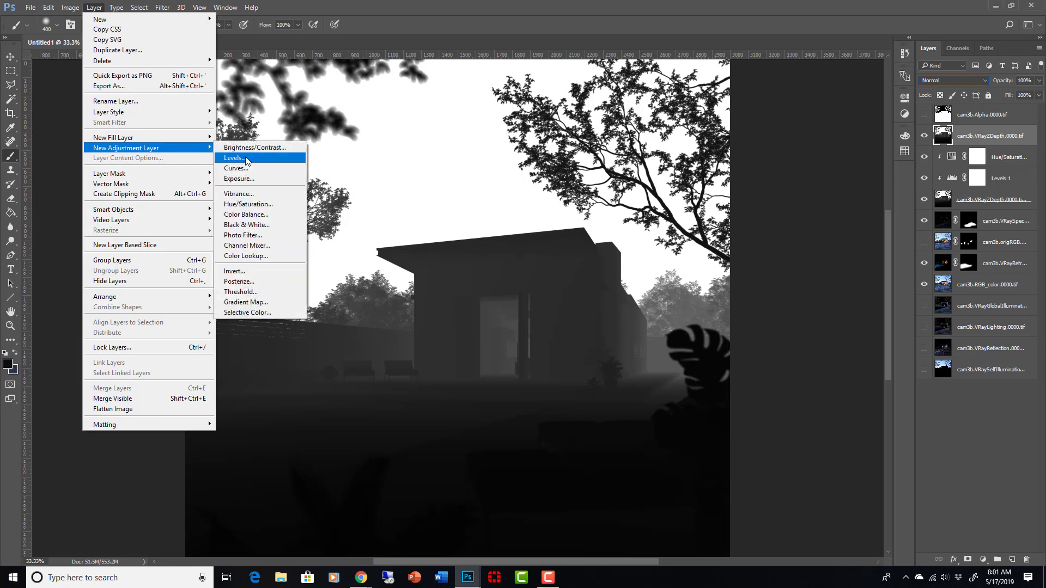
{"action": "left_click", "coordinate": [234, 158]}
{"action": "left_click", "coordinate": [613, 187]}
{"action": "key", "text": "x"}
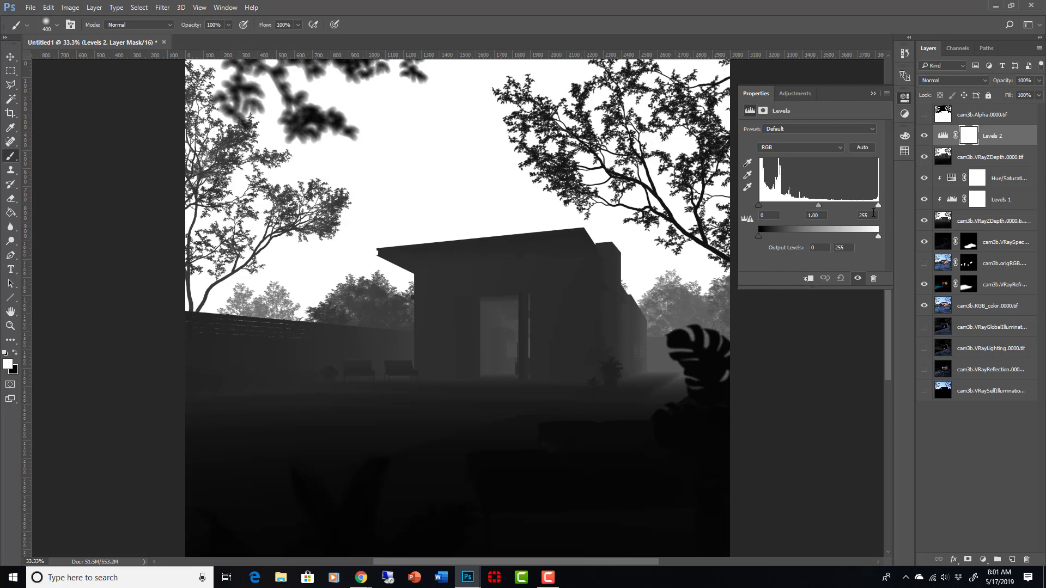
- Test brightening the depth pass, delete the trial Levels layer, and reselect the Z-depth layer
{"action": "left_click_drag", "start_coordinate": [864, 209], "coordinate": [769, 200]}
{"action": "left_click", "coordinate": [825, 277]}
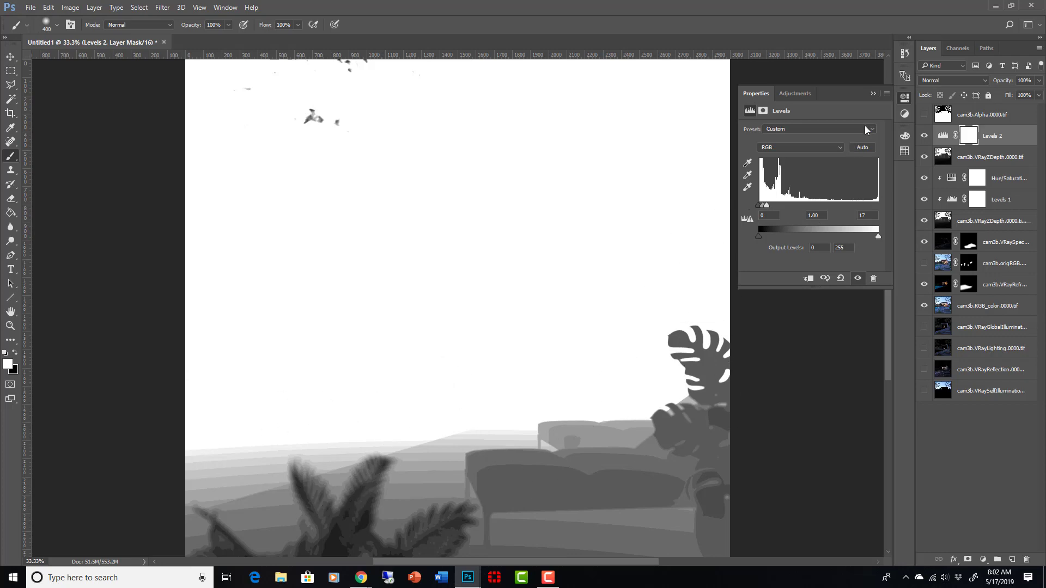
{"action": "left_click", "coordinate": [873, 92]}
{"action": "key", "text": "Delete"}
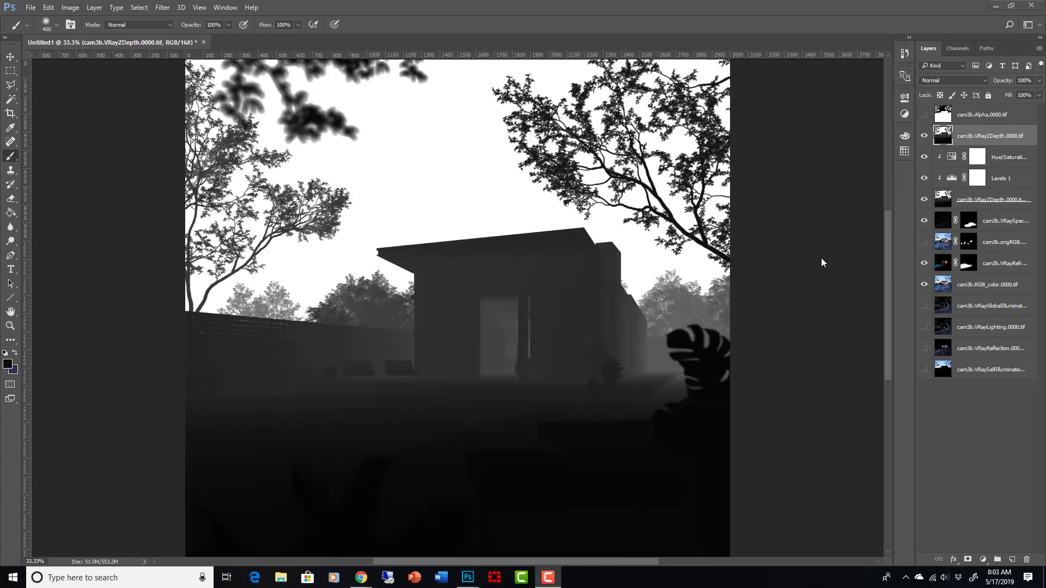
{"action": "left_click", "coordinate": [982, 122]}
{"action": "left_click", "coordinate": [981, 135]}
- Apply Image > Adjustments > Levels to the Z-depth copy with white input at 16
{"action": "left_click", "coordinate": [73, 13]}
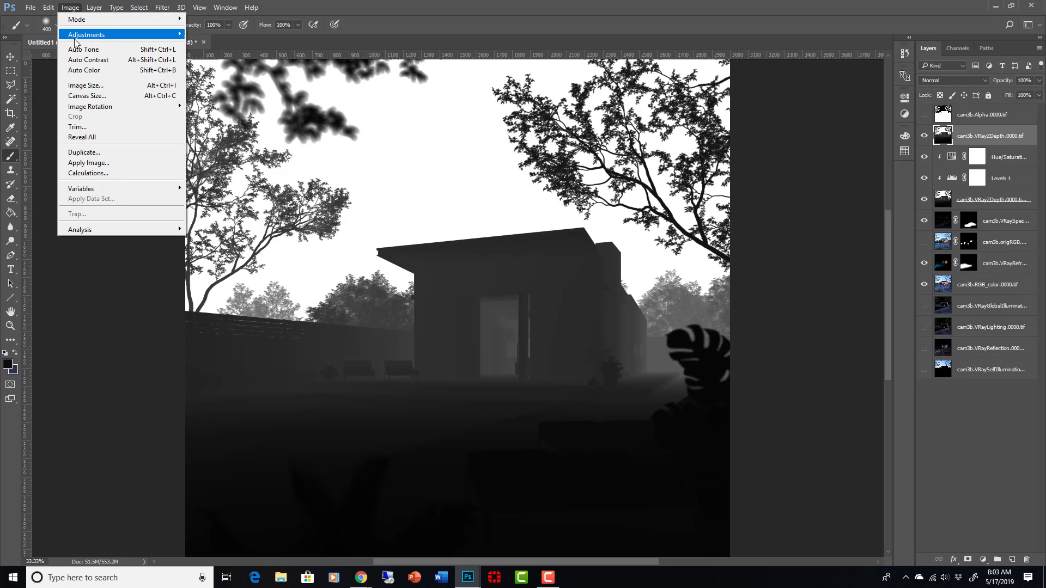
{"action": "mouse_move", "coordinate": [79, 35]}
{"action": "left_click", "coordinate": [214, 46]}
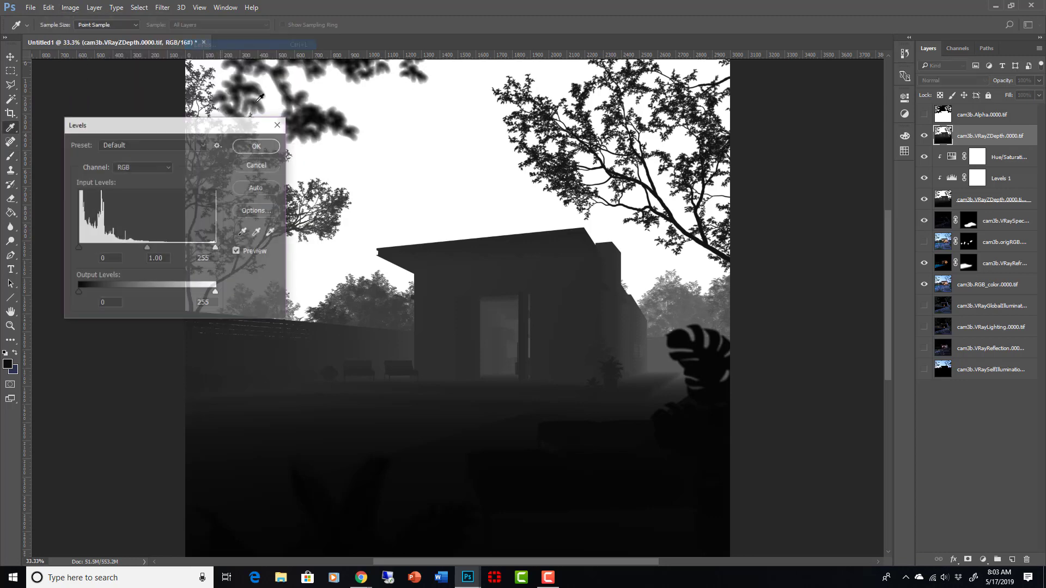
{"action": "left_click_drag", "start_coordinate": [216, 247], "coordinate": [87, 248]}
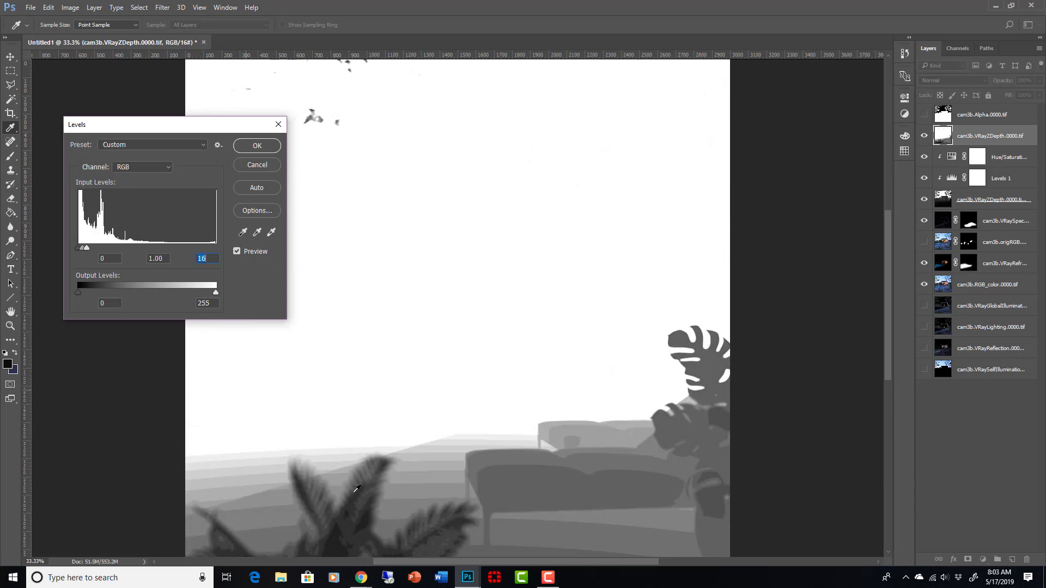
{"action": "left_click", "coordinate": [256, 146]}
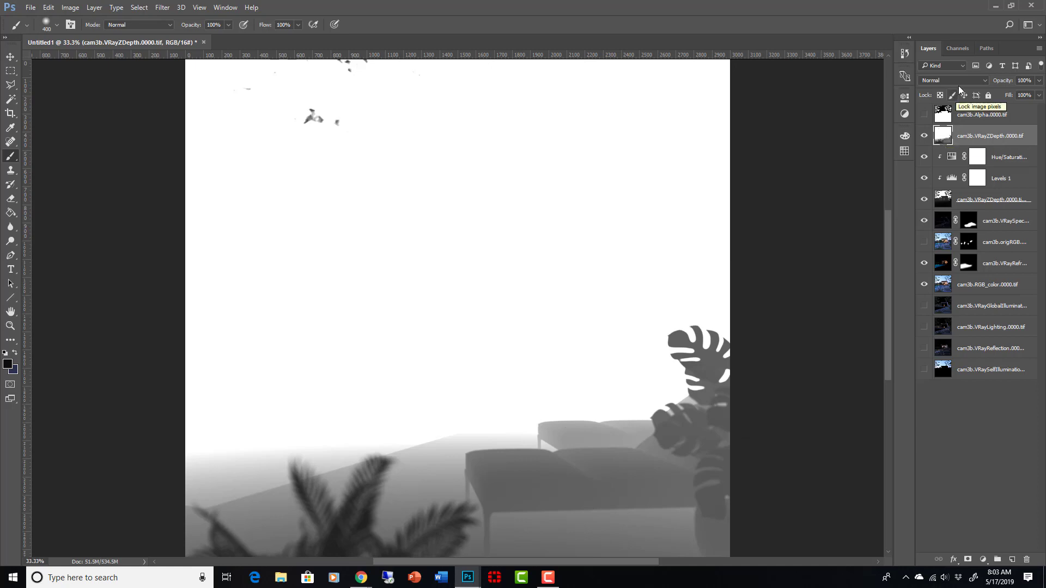
- Set the Z-depth layer to Multiply at 77% opacity, comparing it hidden and shown
{"action": "left_click", "coordinate": [983, 82]}
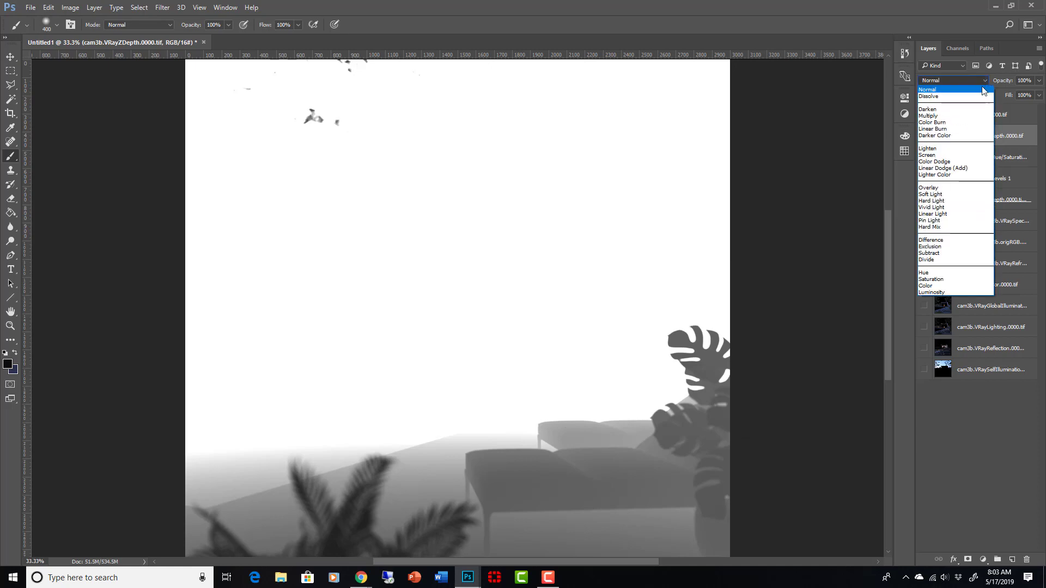
{"action": "left_click", "coordinate": [969, 116]}
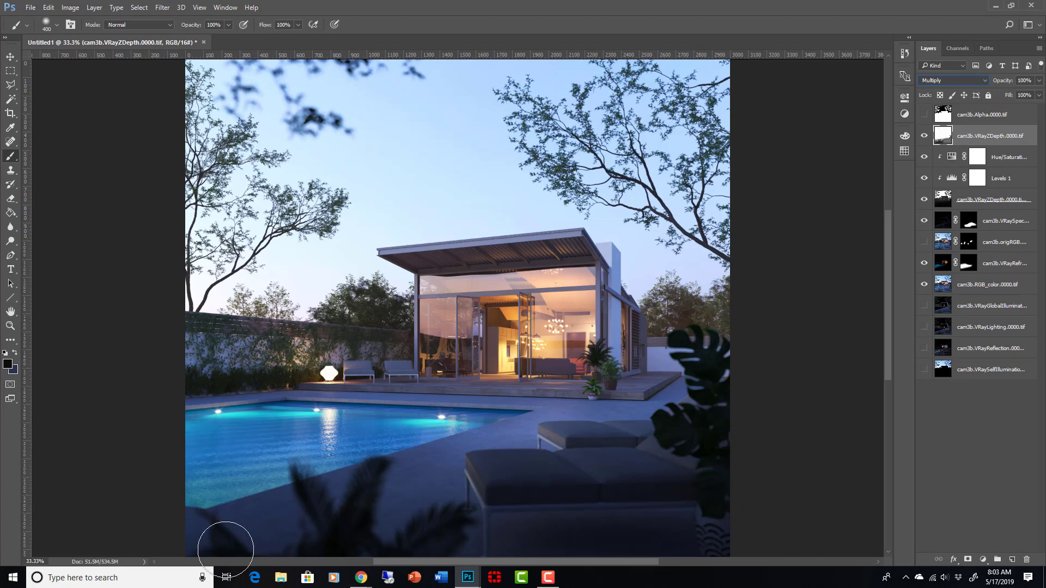
{"action": "left_click", "coordinate": [924, 136]}
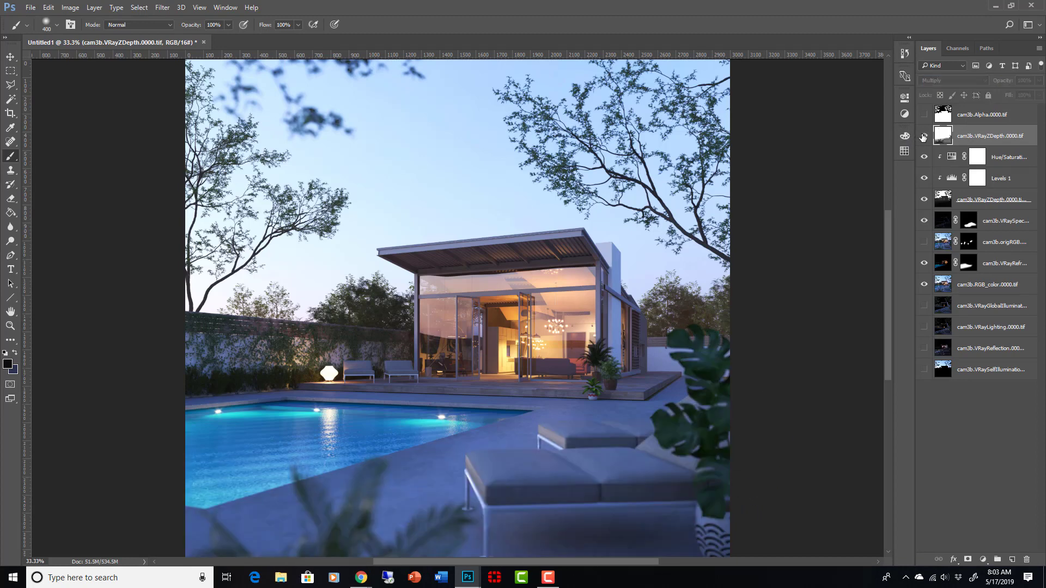
{"action": "left_click", "coordinate": [923, 136]}
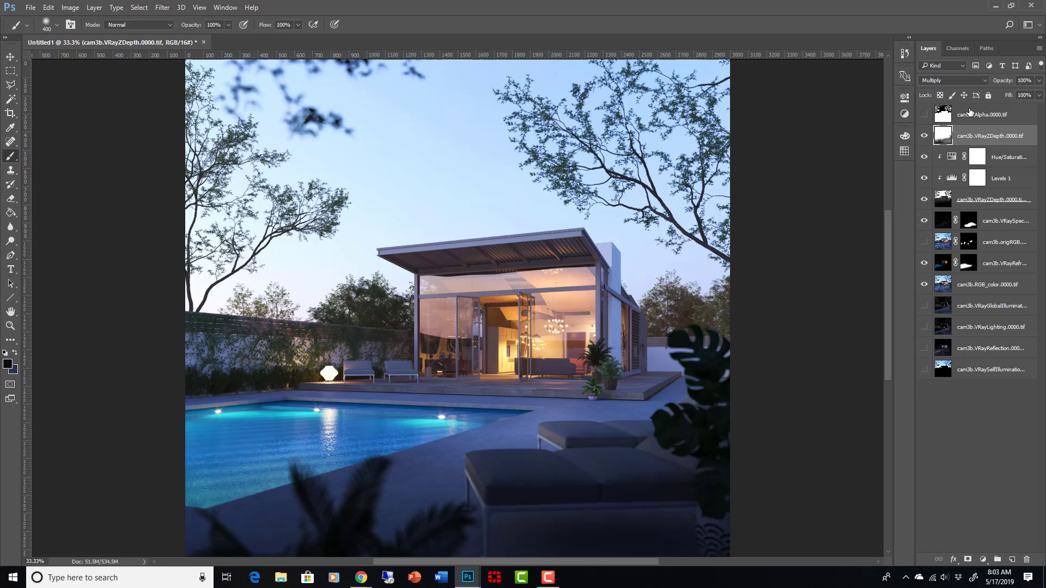
{"action": "left_click", "coordinate": [1040, 83]}
{"action": "mouse_move", "coordinate": [1040, 94]}
{"action": "left_mouse_down"}
{"action": "mouse_move", "coordinate": [971, 95]}
{"action": "mouse_move", "coordinate": [1027, 97]}
{"action": "left_mouse_up"}
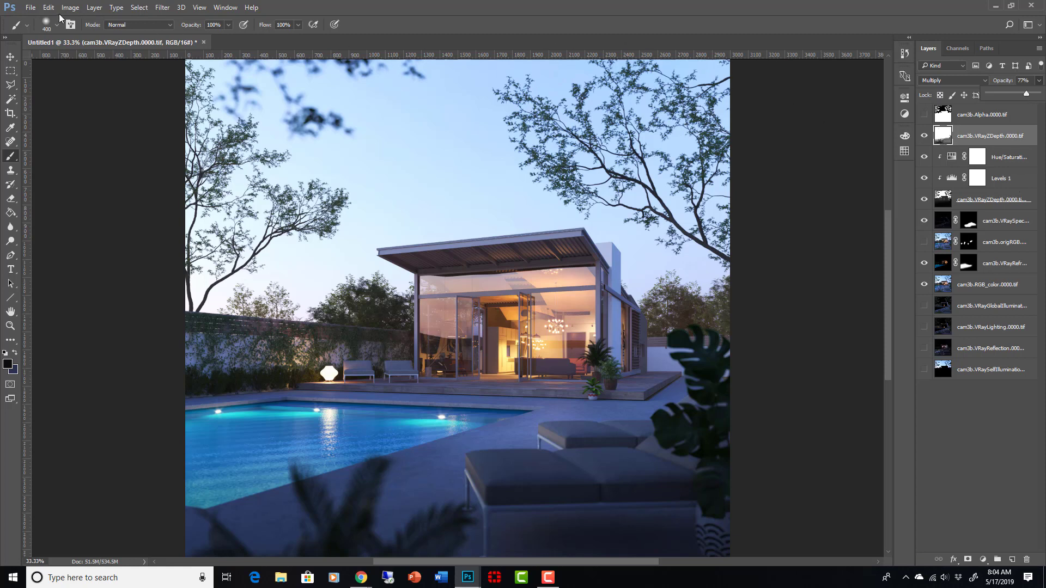
- Add a Hue/Saturation 2 adjustment layer above the Z-depth layer
{"action": "left_click", "coordinate": [94, 8]}
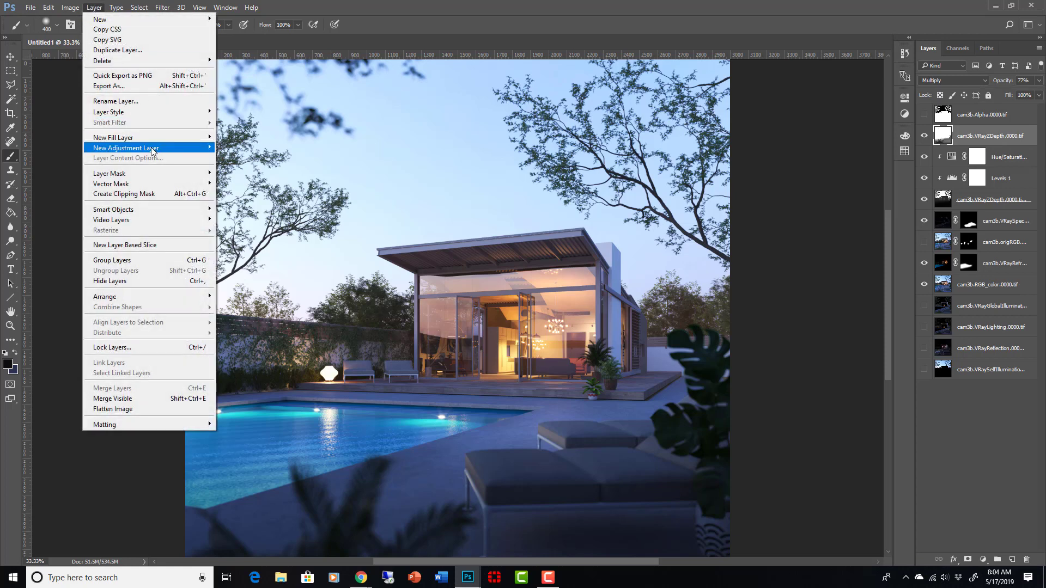
{"action": "mouse_move", "coordinate": [157, 152]}
{"action": "left_click", "coordinate": [248, 203]}
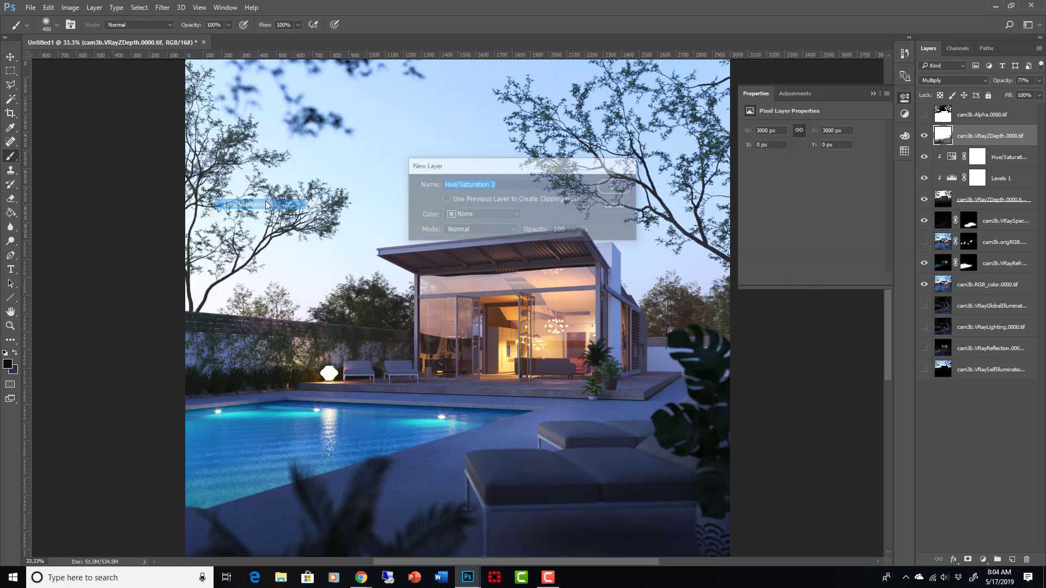
{"action": "left_click", "coordinate": [616, 186]}
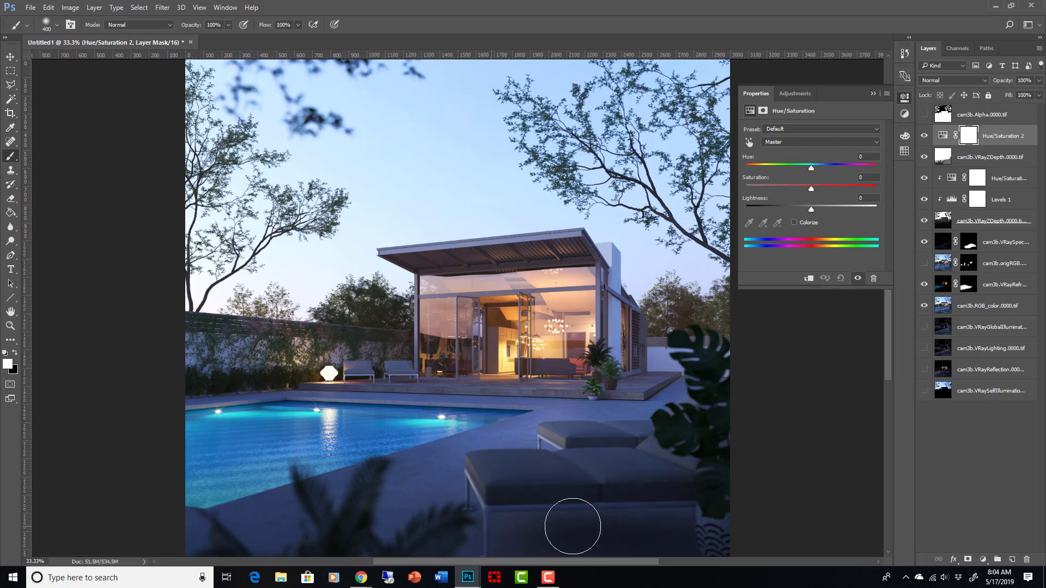
- Colorize it blue at hue 221, saturation 28, clipped to the Z-depth layer
{"action": "left_click", "coordinate": [793, 222]}
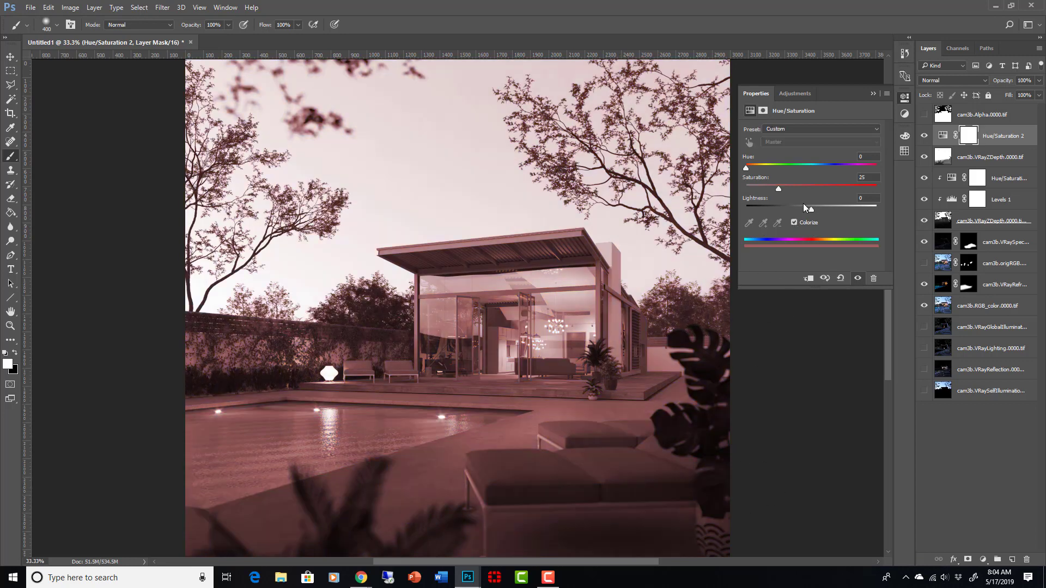
{"action": "left_click_drag", "start_coordinate": [805, 190], "coordinate": [820, 186]}
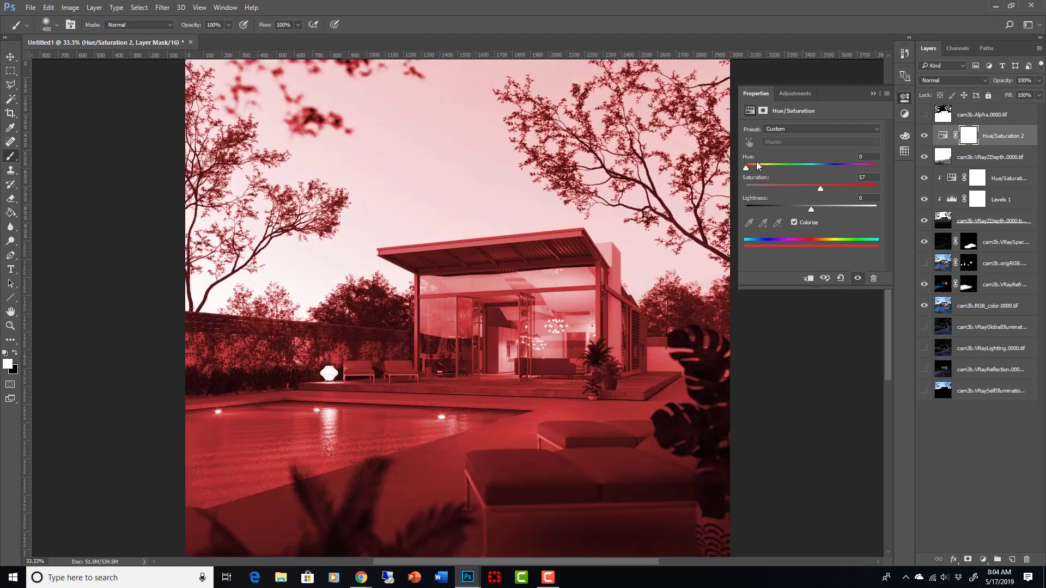
{"action": "left_click_drag", "start_coordinate": [748, 168], "coordinate": [826, 168]}
{"action": "left_click", "coordinate": [809, 279]}
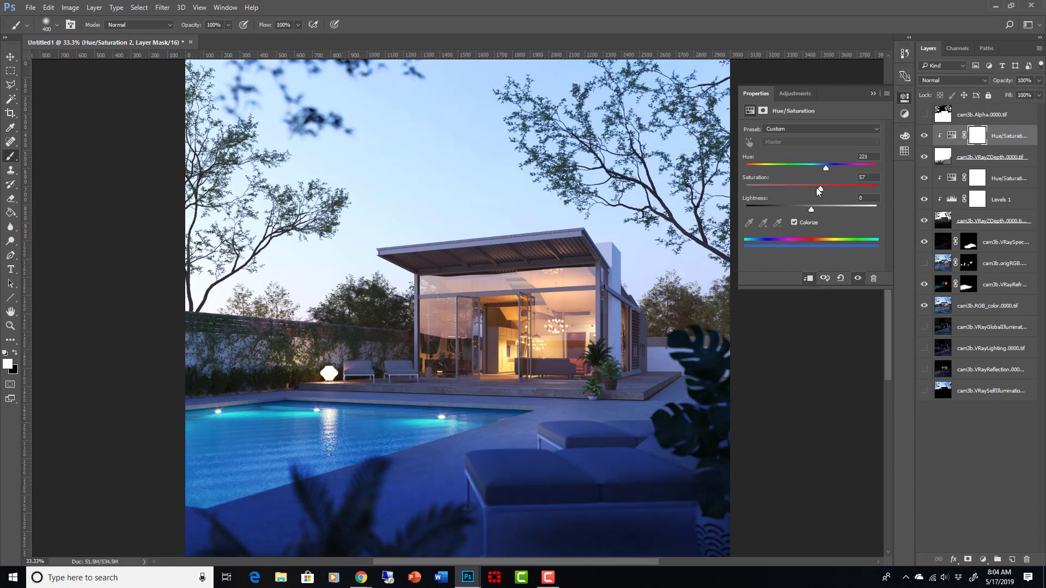
{"action": "left_click_drag", "start_coordinate": [817, 188], "coordinate": [783, 195]}
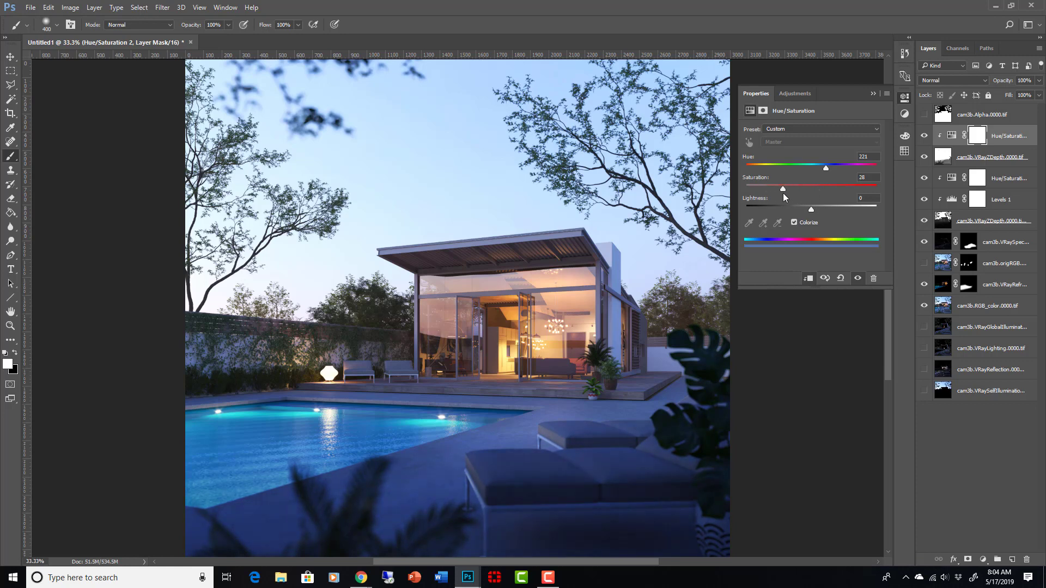
{"action": "left_click", "coordinate": [874, 94]}
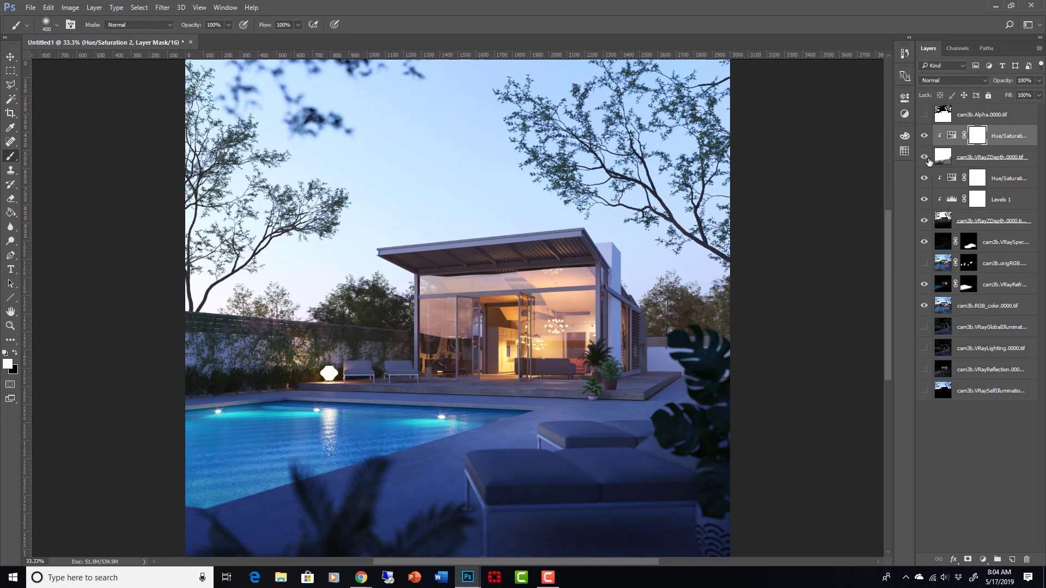
- Lower the Z-depth layer's opacity to 60% and zoom out to view the full render
{"action": "left_click", "coordinate": [924, 157]}
{"action": "left_click", "coordinate": [924, 157]}
{"action": "left_click", "coordinate": [975, 159]}
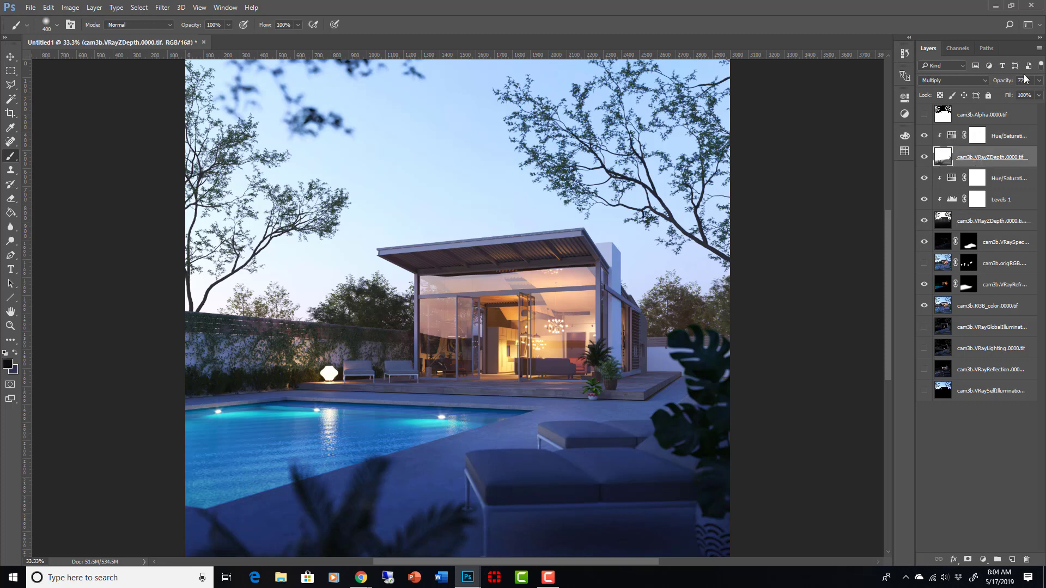
{"action": "left_click_drag", "start_coordinate": [1039, 80], "coordinate": [1018, 93]}
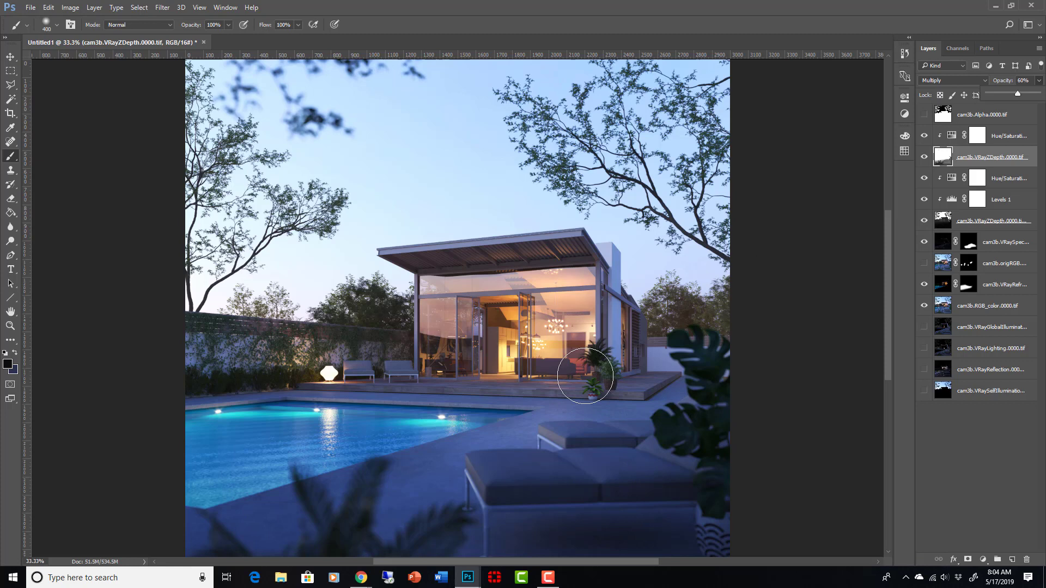
{"action": "key", "text": "z"}
{"action": "left_click_drag", "start_coordinate": [599, 330], "coordinate": [550, 342]}
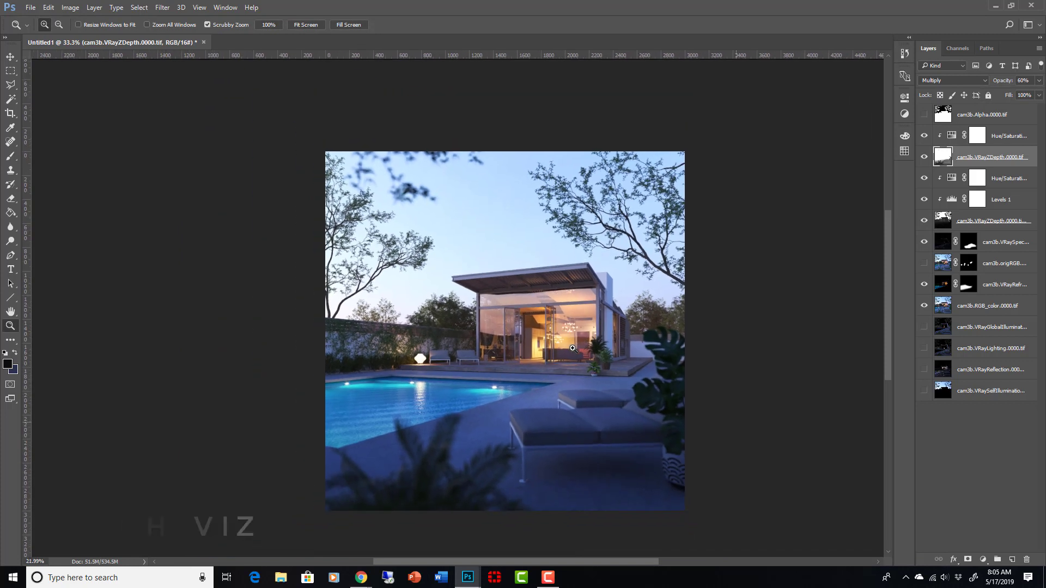
{"action": "key", "text": "b"}
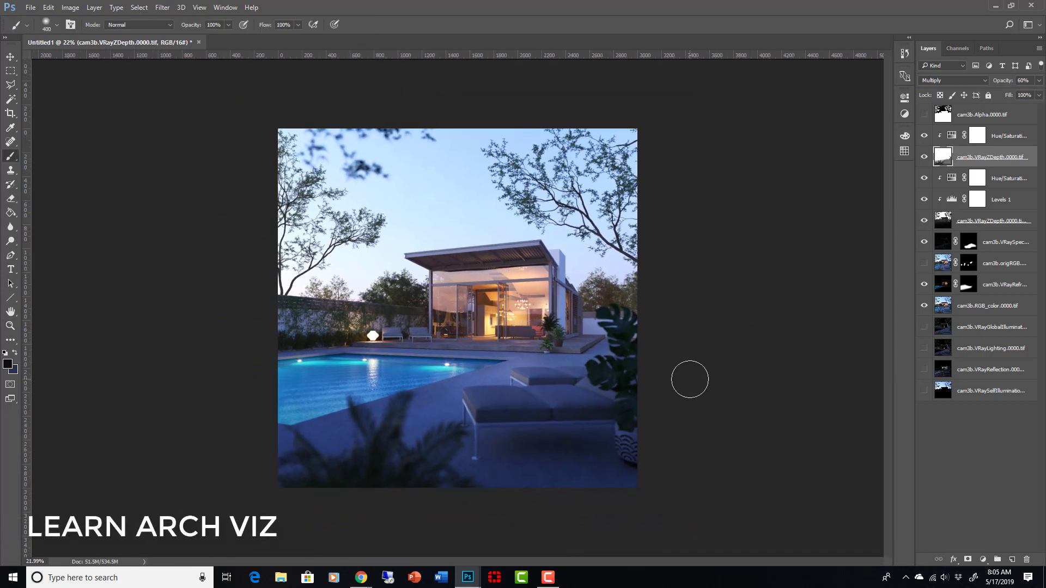